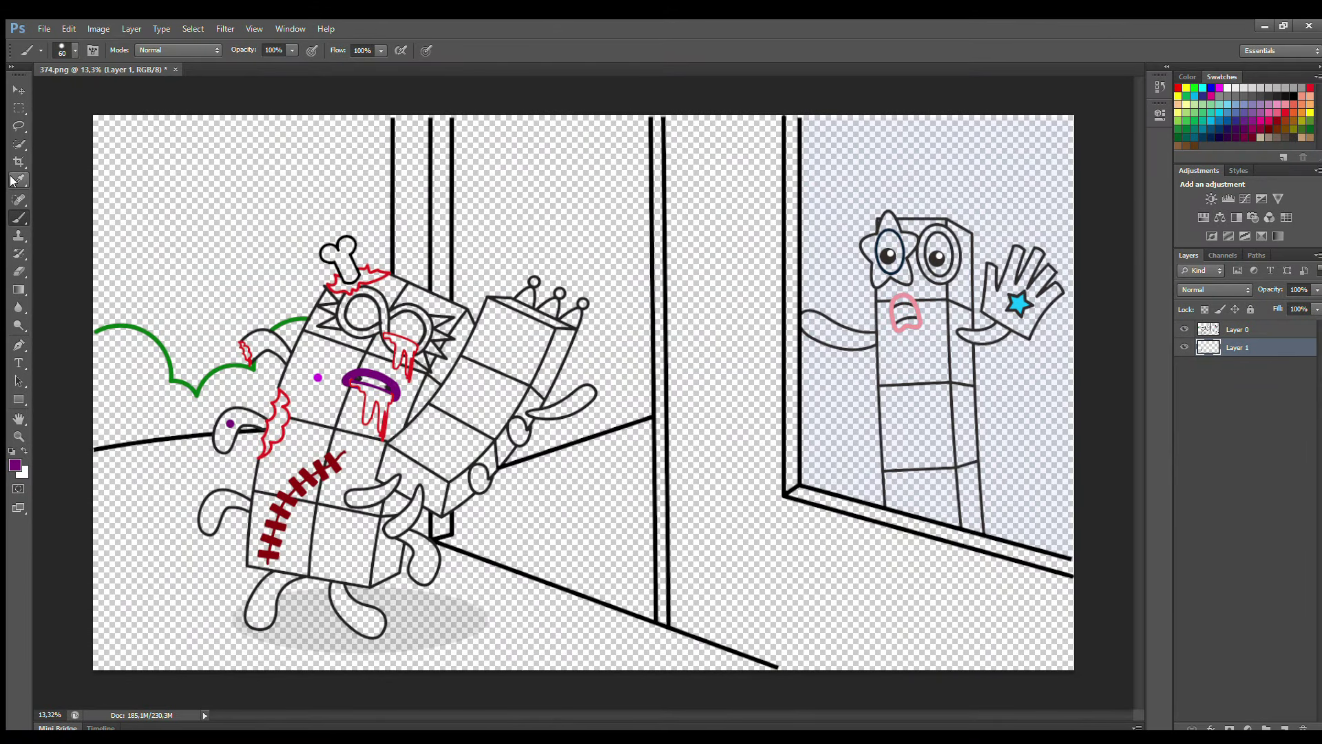
# Fill the two small ovals beside the crowned block figure with dark purple on Layer 1
pyautogui.scroll(3, 357, 495)
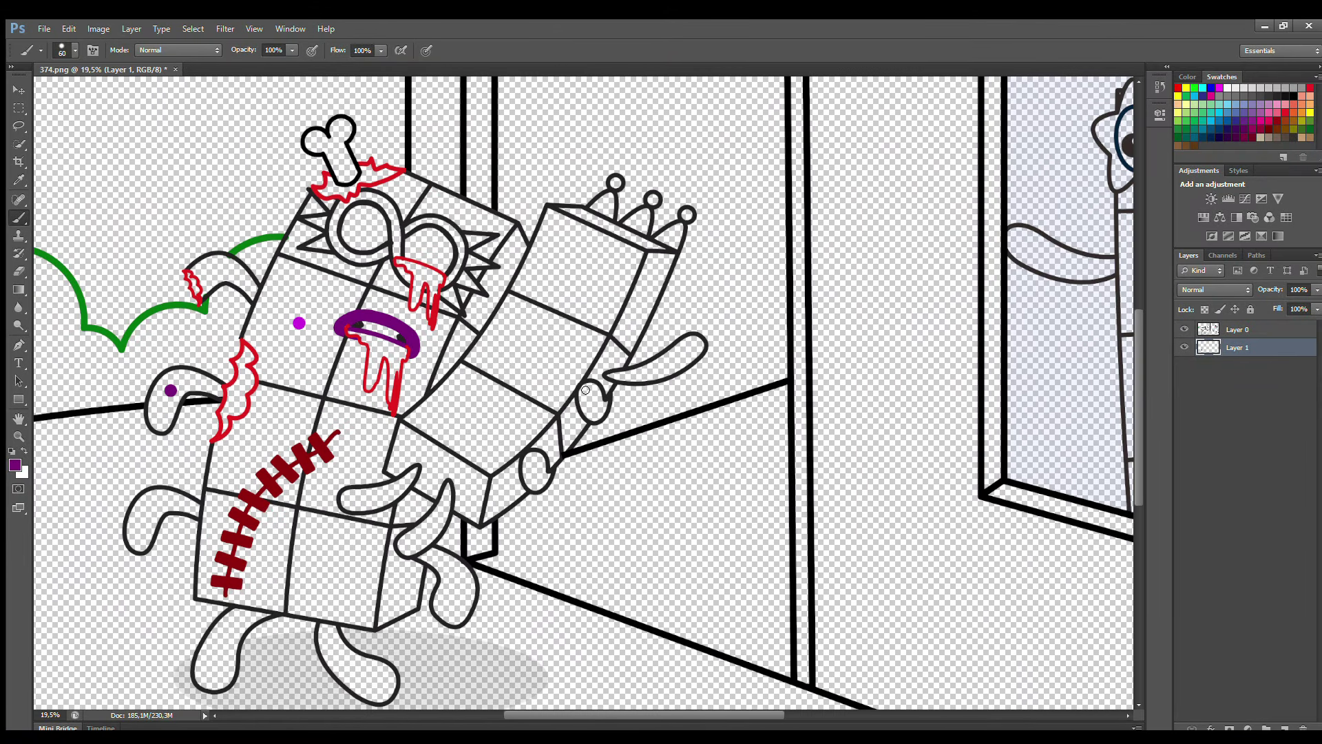
pyautogui.moveTo(586, 390)
pyautogui.mouseDown()
pyautogui.moveTo(581, 405)
pyautogui.moveTo(593, 404)
pyautogui.mouseUp()
pyautogui.moveTo(547, 476)
pyautogui.mouseDown()
pyautogui.moveTo(531, 482)
pyautogui.moveTo(532, 456)
pyautogui.mouseUp()
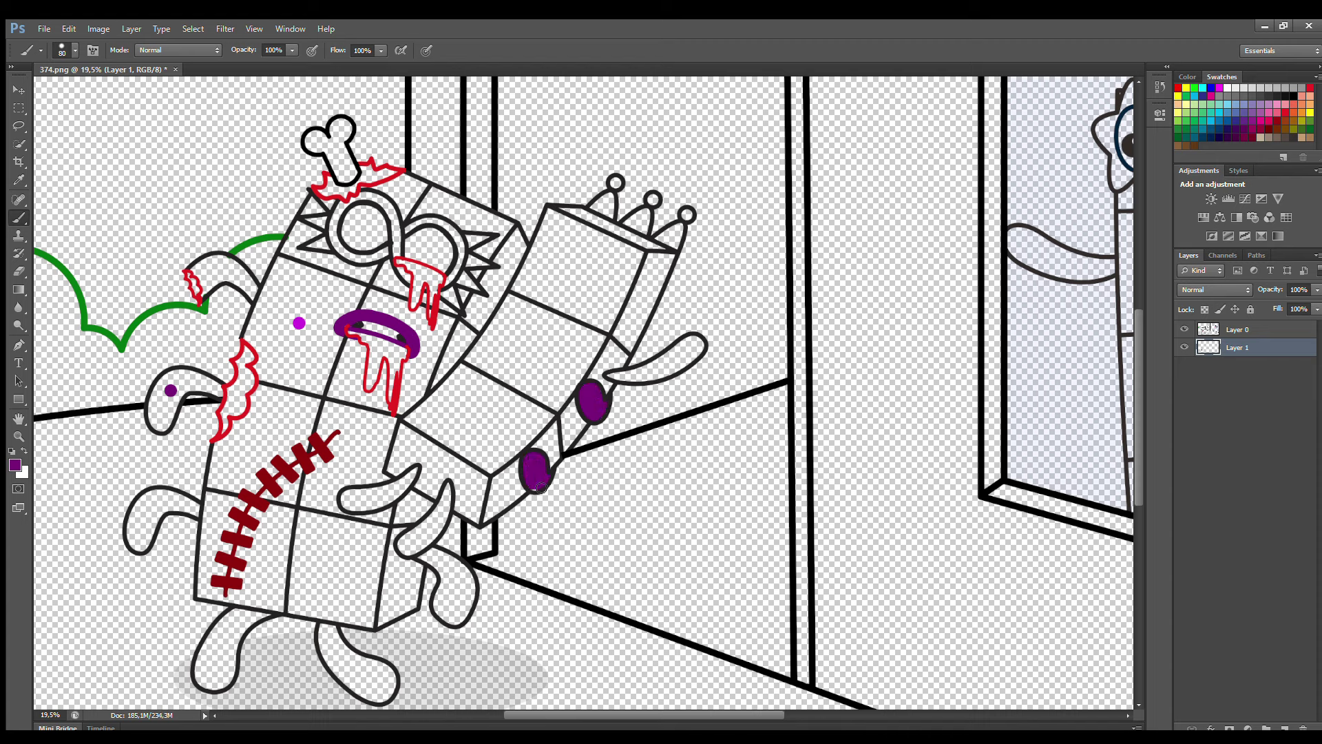
# Paint the three crown points and the crowned figure's three curved limbs bright red on Layer 1
pyautogui.click(1178, 89)
pyautogui.moveTo(596, 205); pyautogui.dragTo(641, 221)
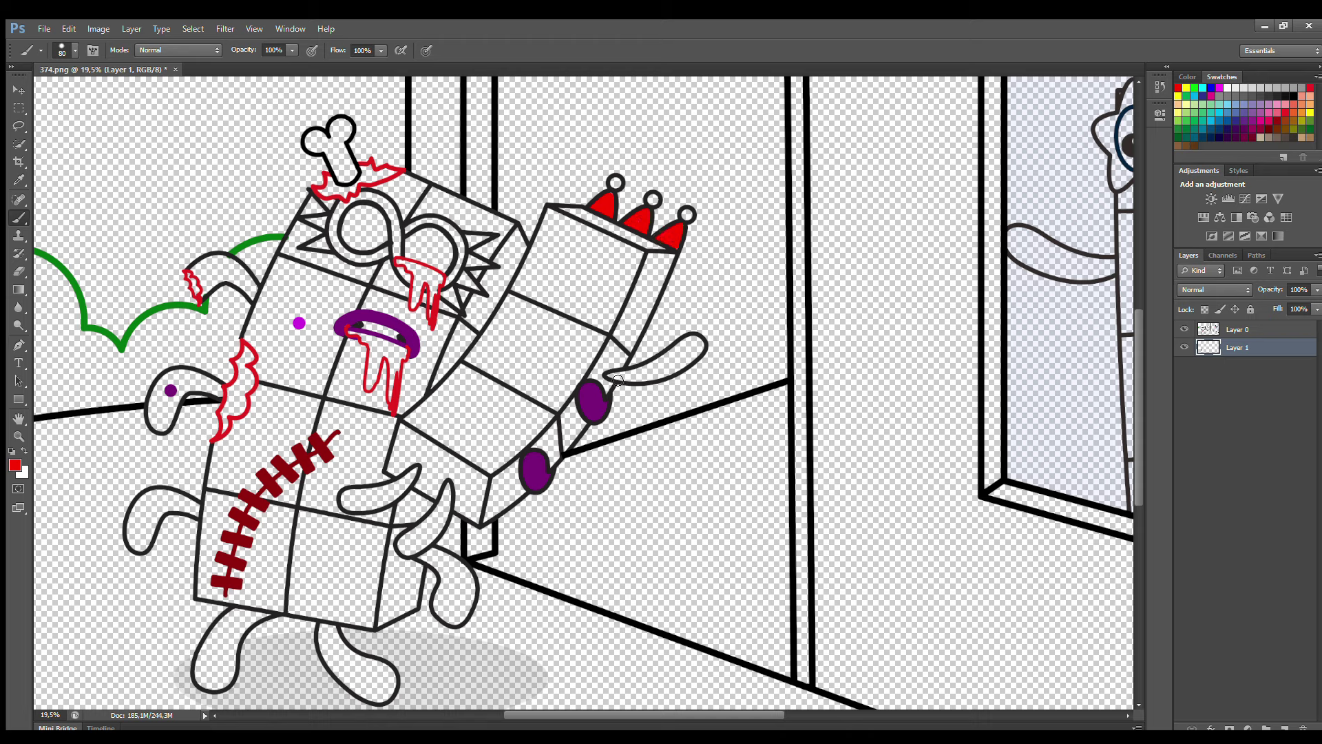
pyautogui.moveTo(616, 379)
pyautogui.mouseDown()
pyautogui.moveTo(699, 341)
pyautogui.moveTo(660, 376)
pyautogui.mouseUp()
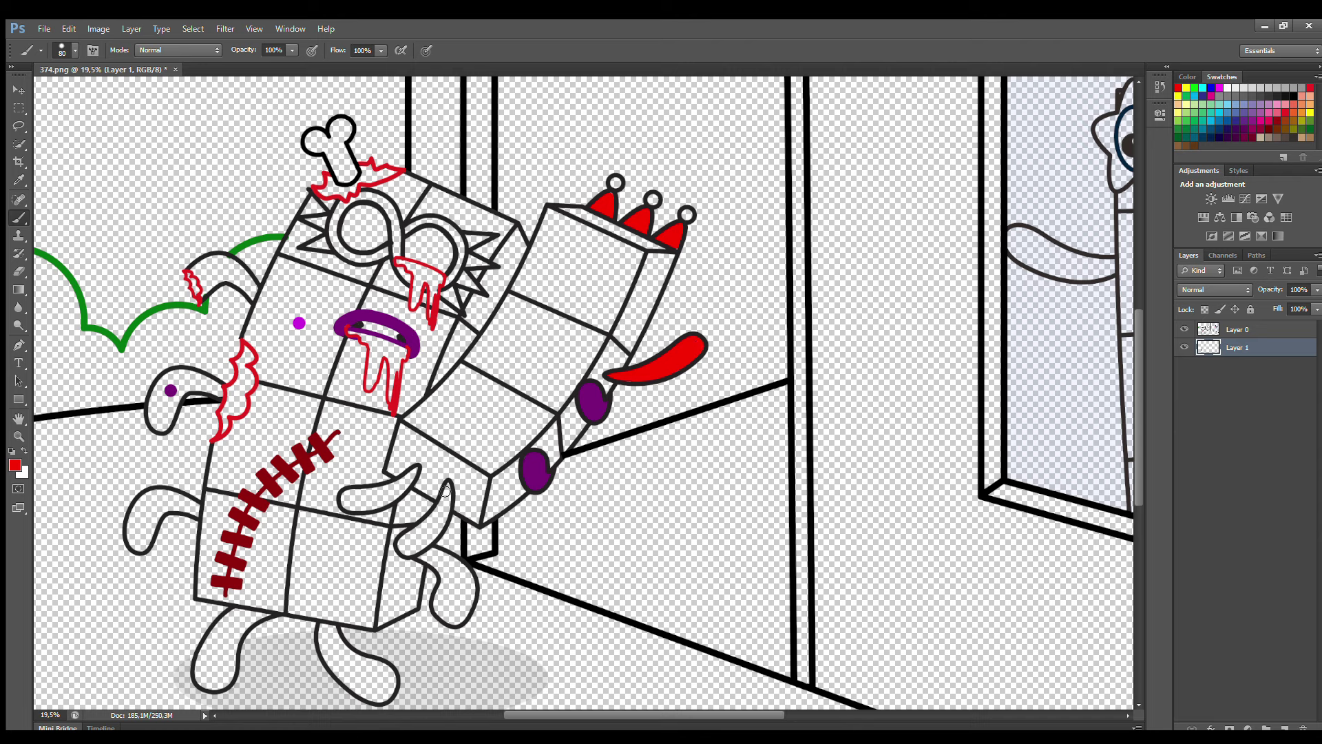
pyautogui.moveTo(446, 491)
pyautogui.mouseDown()
pyautogui.moveTo(420, 544)
pyautogui.moveTo(404, 545)
pyautogui.moveTo(434, 518)
pyautogui.mouseUp()
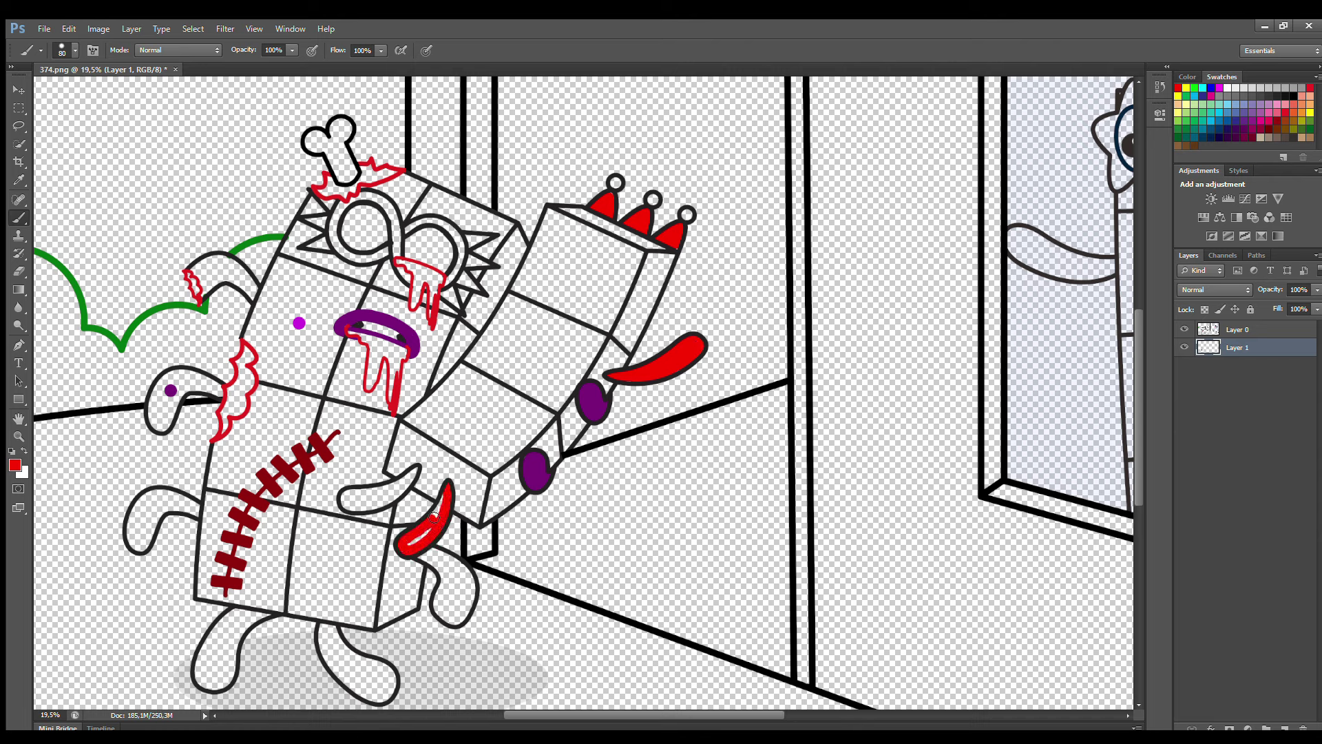
pyautogui.moveTo(416, 473)
pyautogui.mouseDown()
pyautogui.moveTo(376, 505)
pyautogui.moveTo(347, 501)
pyautogui.moveTo(411, 476)
pyautogui.mouseUp()
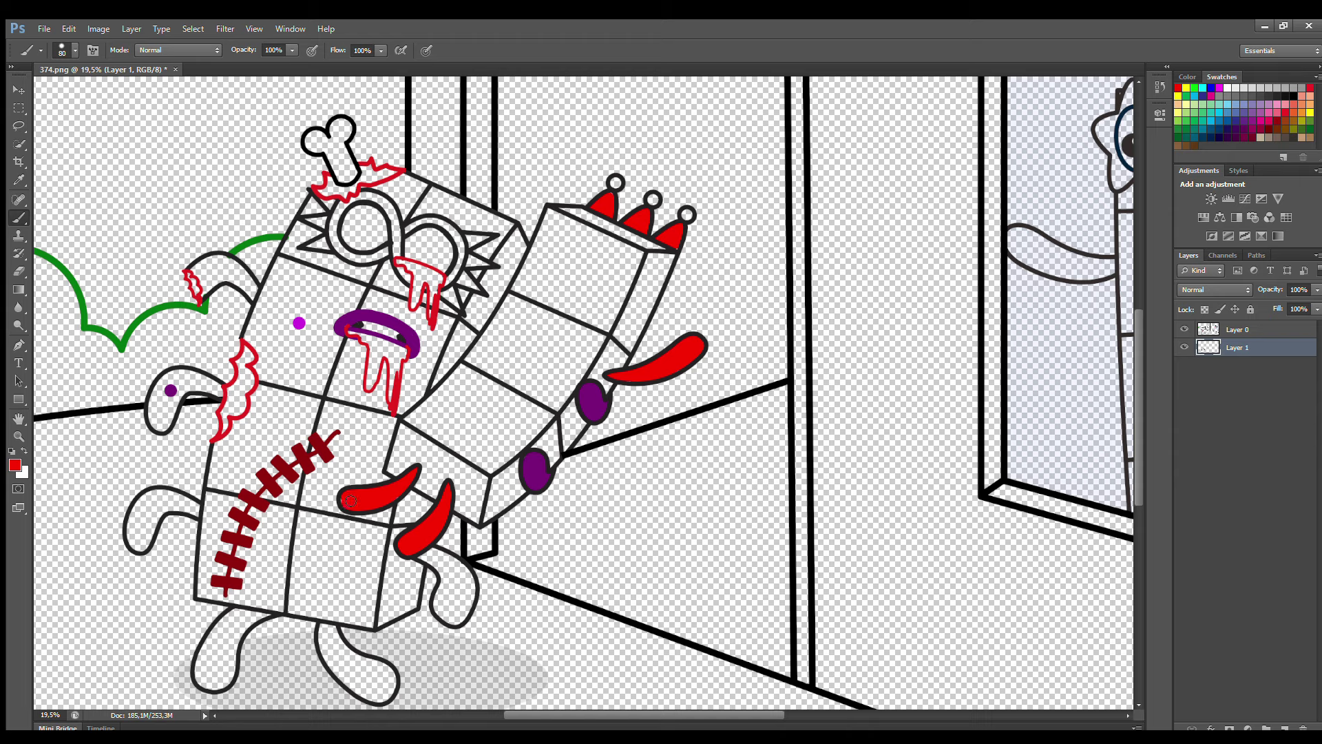
# Add a new layer below Layer 1 and paint the crown balls and the crowned figure's three front squares bright yellow
pyautogui.click(1284, 728)
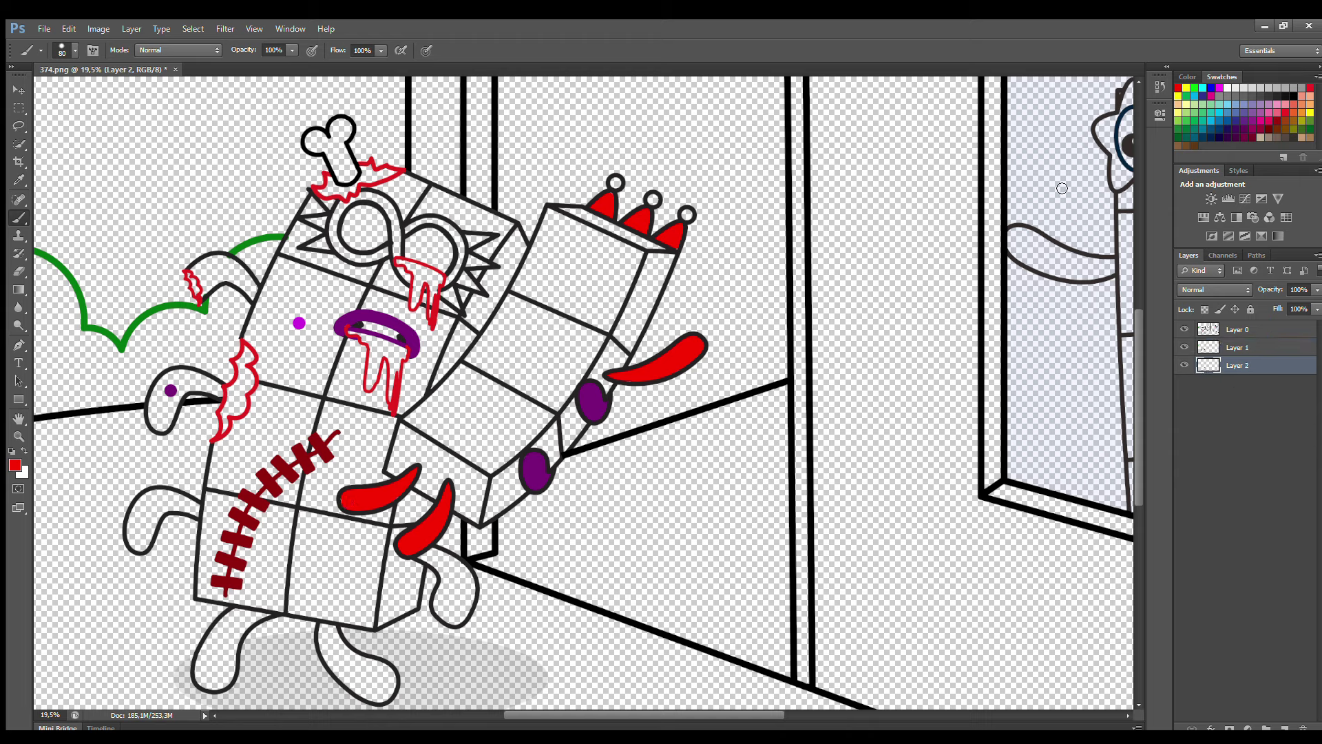
pyautogui.click(1310, 112)
pyautogui.moveTo(553, 218)
pyautogui.mouseDown()
pyautogui.moveTo(474, 368)
pyautogui.moveTo(412, 425)
pyautogui.moveTo(493, 469)
pyautogui.moveTo(523, 448)
pyautogui.moveTo(605, 340)
pyautogui.moveTo(641, 259)
pyautogui.moveTo(569, 228)
pyautogui.moveTo(549, 256)
pyautogui.moveTo(566, 280)
pyautogui.moveTo(473, 401)
pyautogui.moveTo(480, 444)
pyautogui.moveTo(555, 405)
pyautogui.moveTo(607, 291)
pyautogui.moveTo(588, 255)
pyautogui.moveTo(479, 421)
pyautogui.moveTo(595, 281)
pyautogui.moveTo(562, 329)
pyautogui.mouseUp()
pyautogui.press(']')
pyautogui.press(']')
pyautogui.press(']')
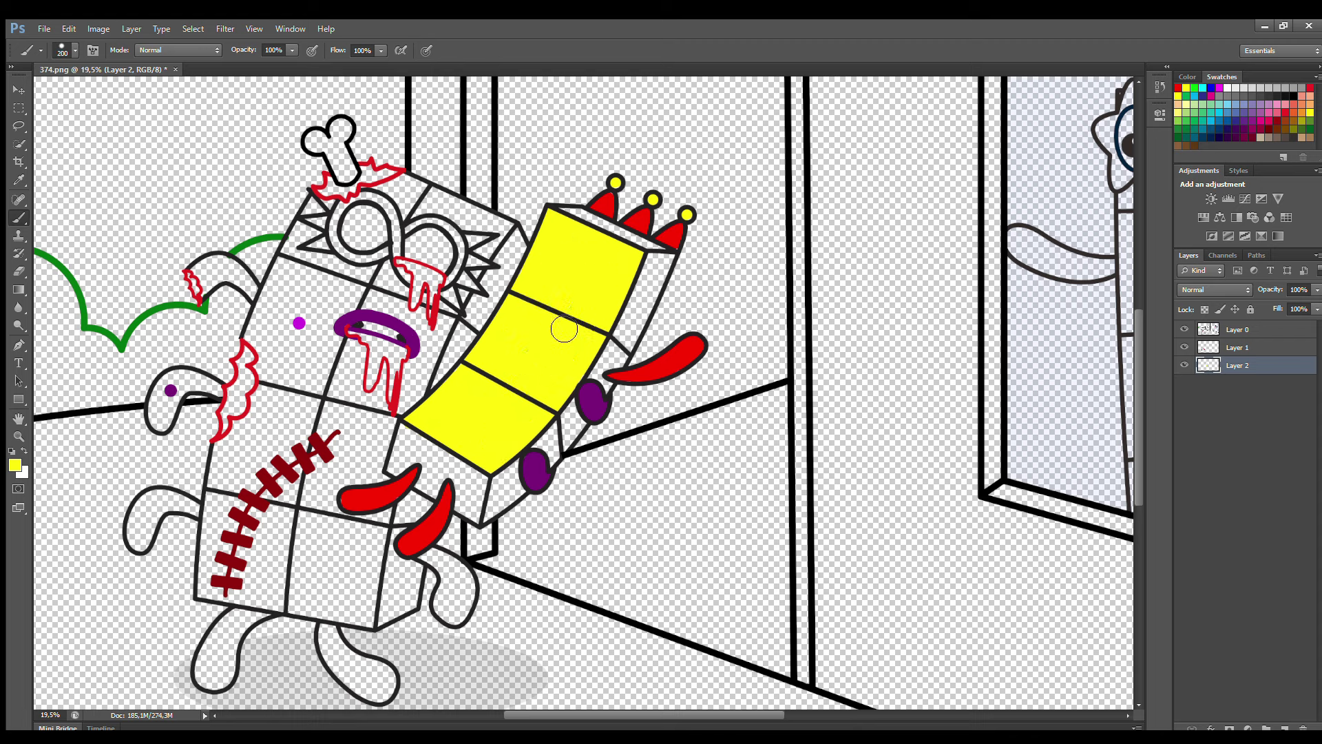
# Shade the crowned figure's top, side and bottom faces in darker yellow on a new layer at the bottom of the stack
pyautogui.press('i')
pyautogui.press('b')
pyautogui.click(1285, 728)
pyautogui.moveTo(408, 425)
pyautogui.mouseDown()
pyautogui.moveTo(403, 457)
pyautogui.moveTo(420, 482)
pyautogui.moveTo(483, 518)
pyautogui.moveTo(519, 499)
pyautogui.moveTo(616, 375)
pyautogui.moveTo(670, 253)
pyautogui.moveTo(574, 217)
pyautogui.moveTo(660, 250)
pyautogui.moveTo(601, 376)
pyautogui.moveTo(487, 504)
pyautogui.moveTo(532, 463)
pyautogui.moveTo(449, 465)
pyautogui.moveTo(434, 449)
pyautogui.moveTo(443, 480)
pyautogui.mouseUp()
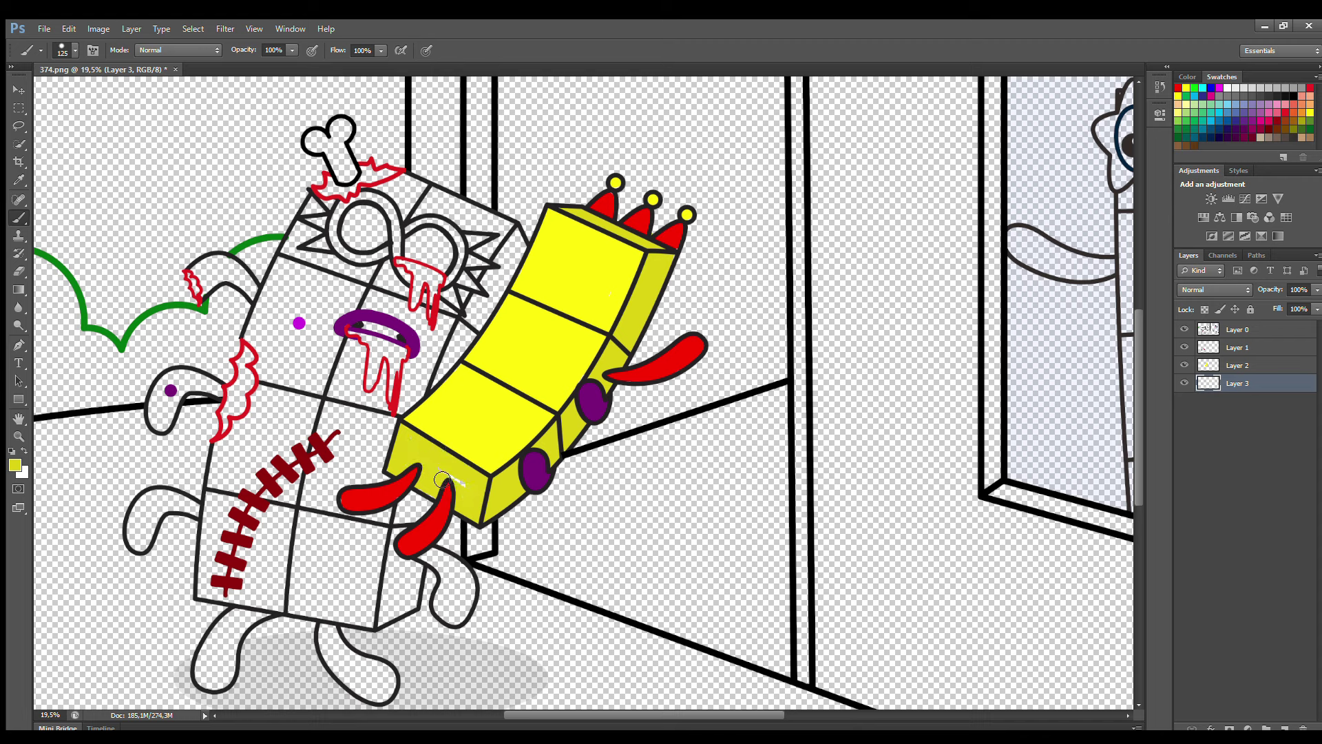
# Fill the blood dripping from the zombie figure's eye and mouth with the red of the blood outline on Layer 3
pyautogui.keyDown('alt'); pyautogui.click(434, 319); pyautogui.keyUp('alt')
pyautogui.moveTo(438, 285); pyautogui.dragTo(414, 275)
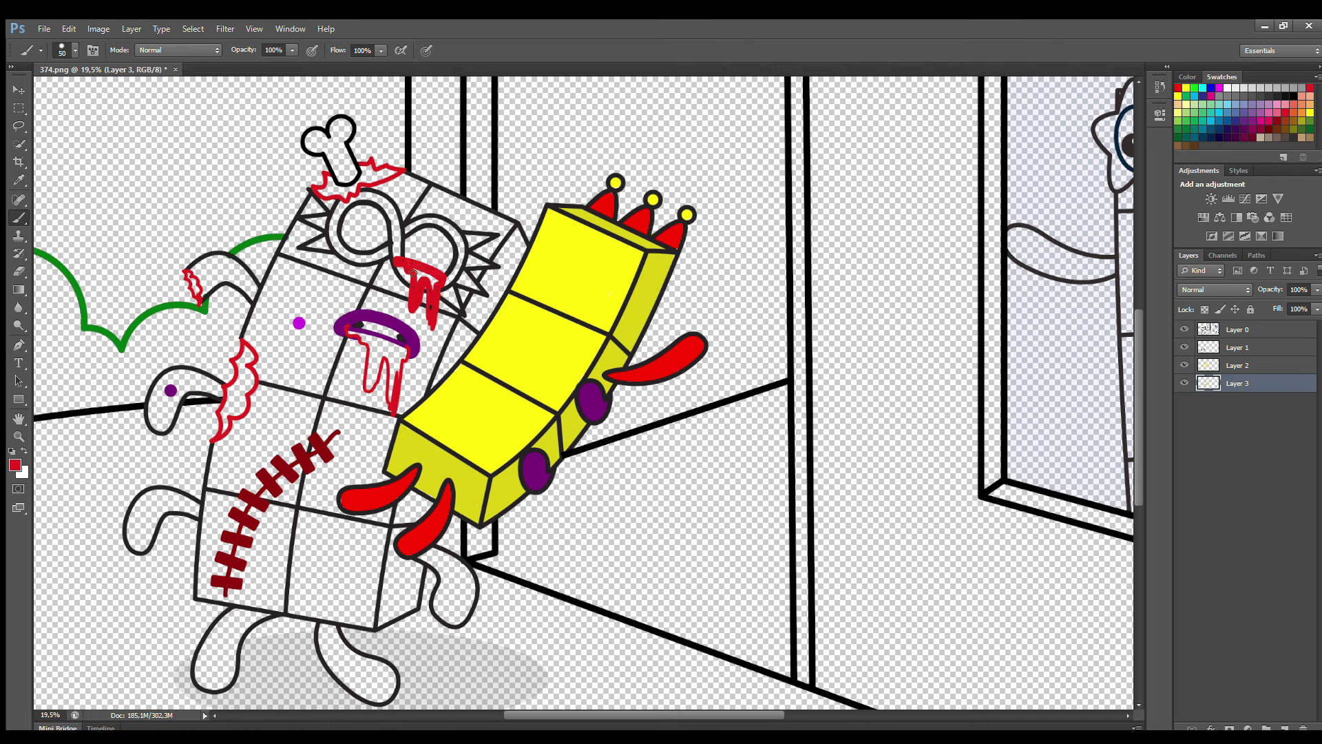
pyautogui.moveTo(377, 339)
pyautogui.mouseDown()
pyautogui.moveTo(367, 385)
pyautogui.moveTo(381, 356)
pyautogui.moveTo(391, 381)
pyautogui.moveTo(403, 354)
pyautogui.moveTo(378, 340)
pyautogui.mouseUp()
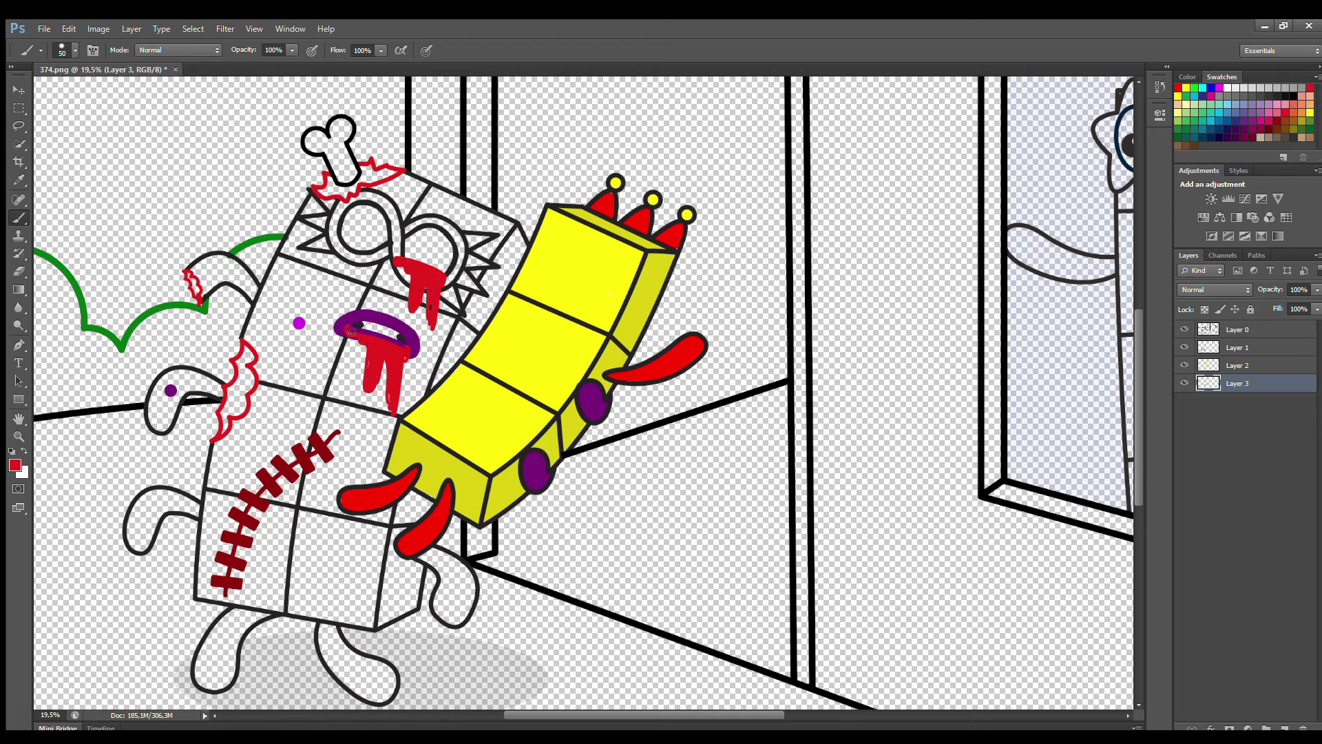
# Fill the wounds on the zombie's side, torn arm and head around the bone with blood red on Layer 1
pyautogui.click(1233, 329)
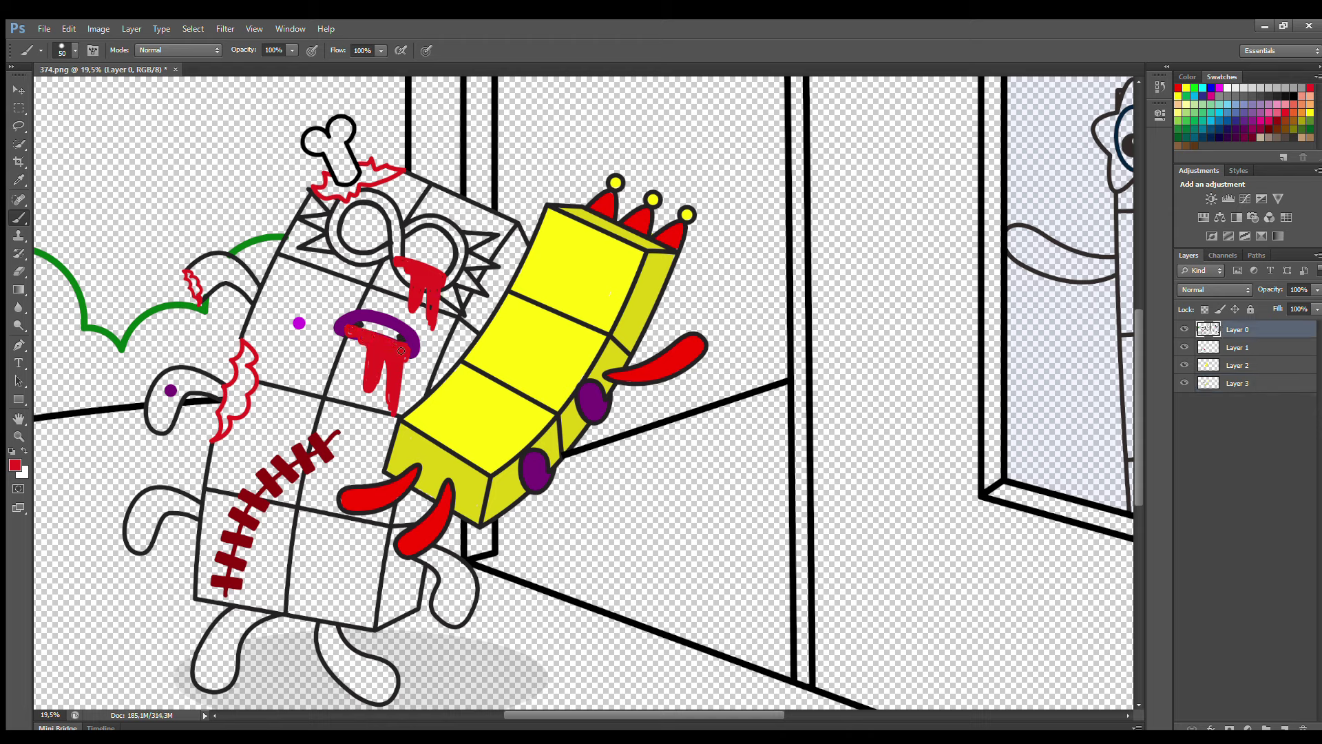
pyautogui.click(1244, 352)
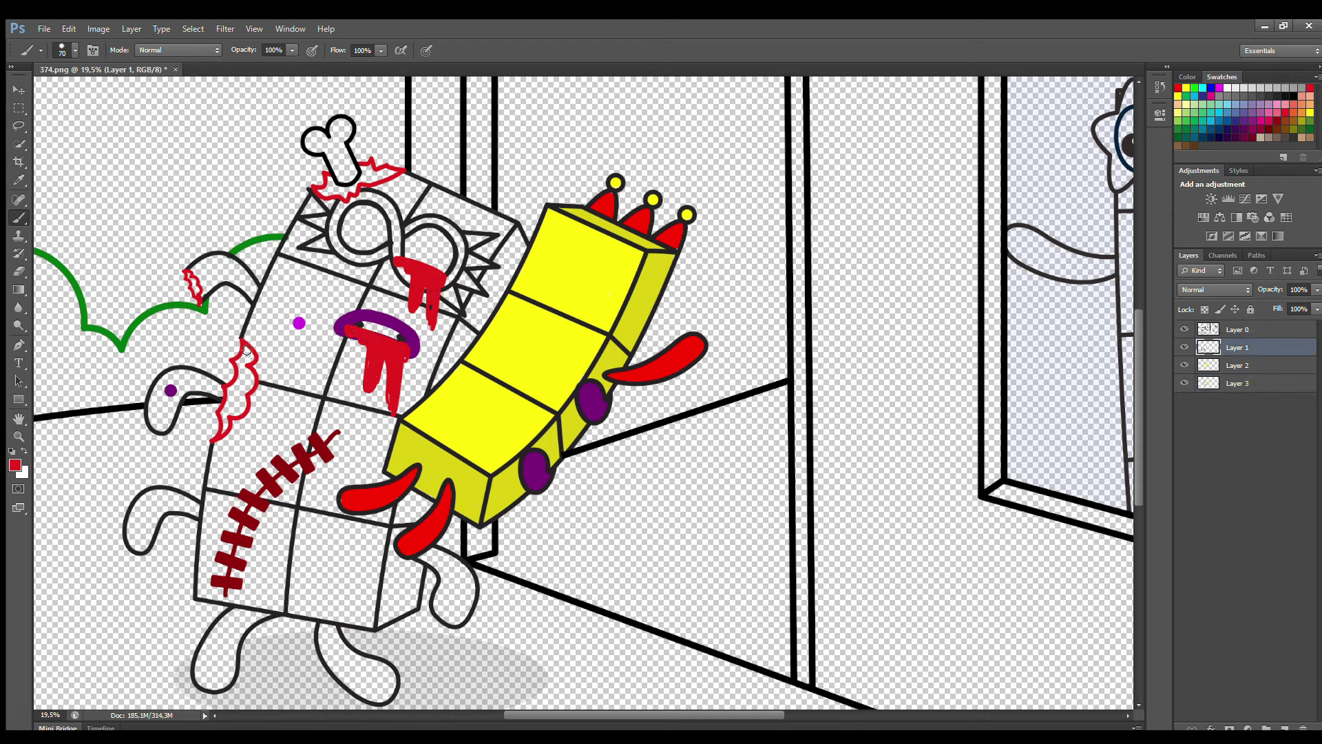
pyautogui.moveTo(247, 349)
pyautogui.mouseDown()
pyautogui.moveTo(224, 419)
pyautogui.moveTo(248, 370)
pyautogui.mouseUp()
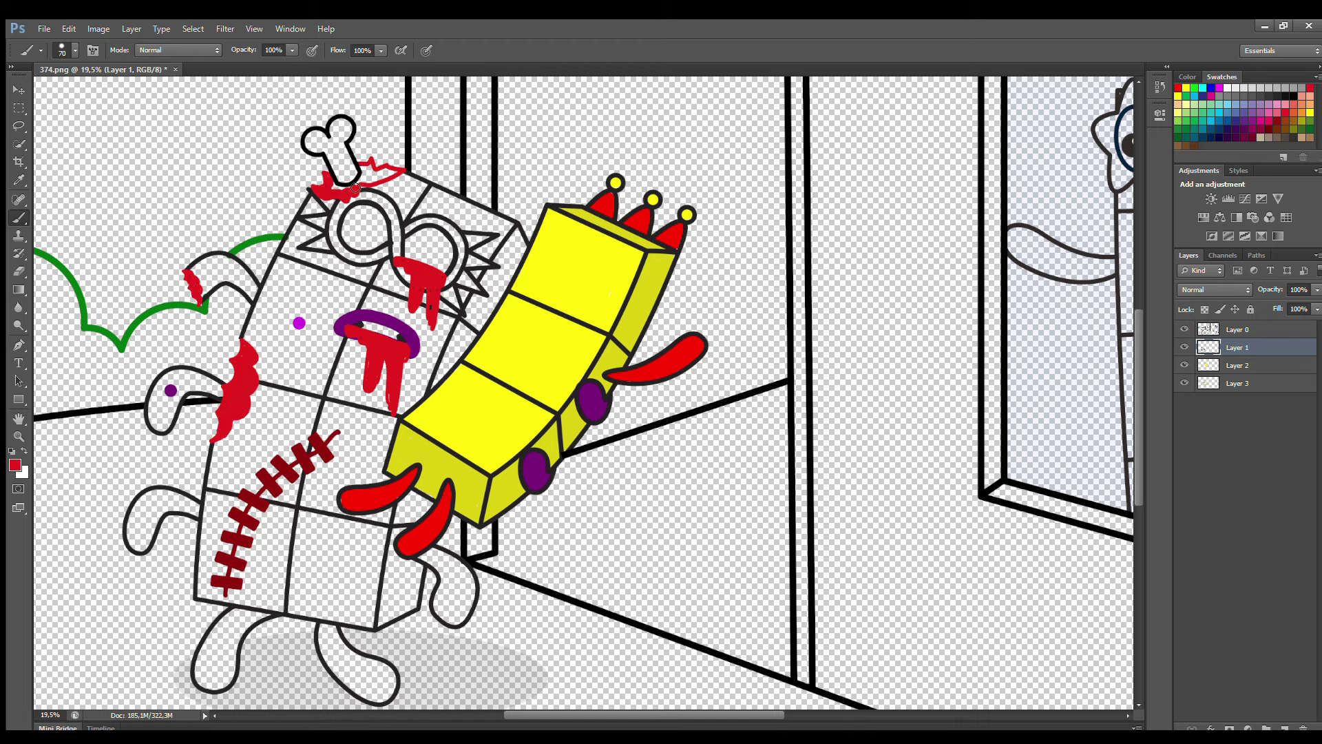
pyautogui.moveTo(395, 171); pyautogui.dragTo(363, 164)
# Paint the zombie's head bone, both eyeballs and the teeth white on Layer 2
pyautogui.click(1263, 365)
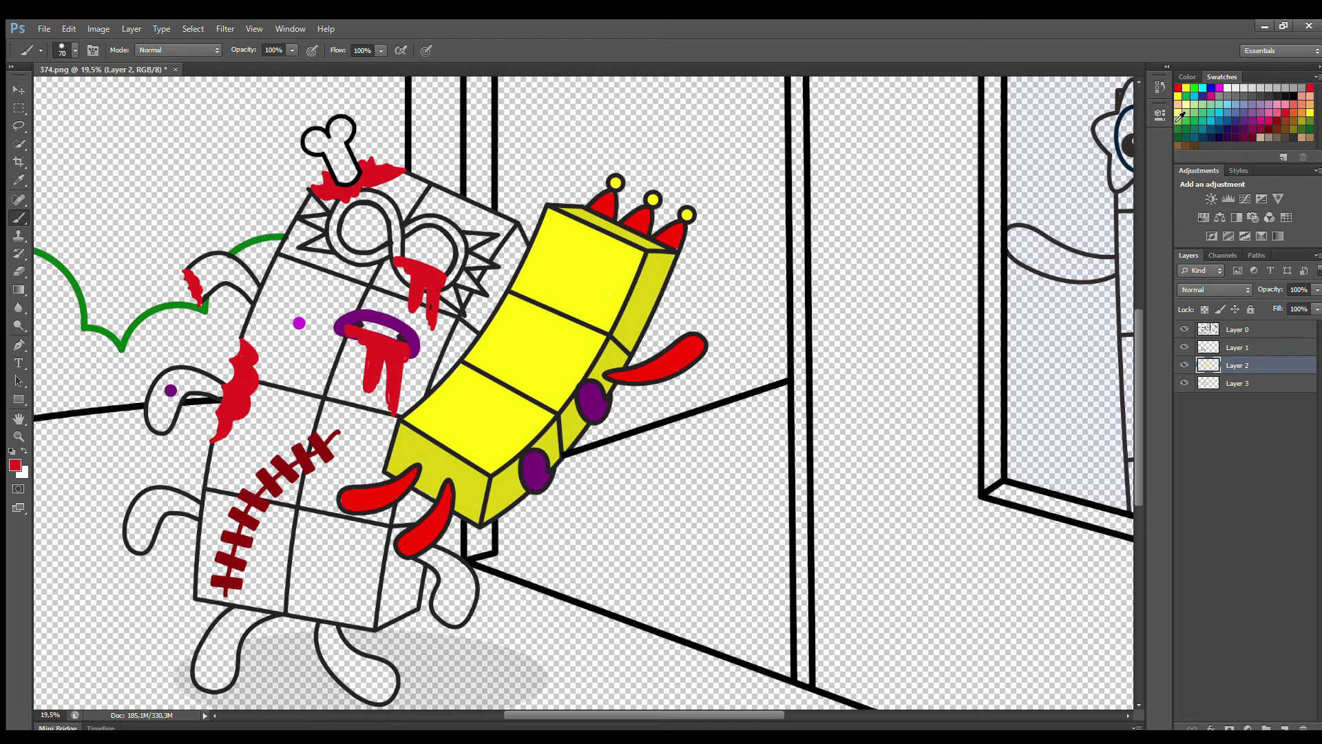
pyautogui.click(1229, 89)
pyautogui.moveTo(317, 134)
pyautogui.mouseDown()
pyautogui.moveTo(348, 184)
pyautogui.moveTo(347, 130)
pyautogui.moveTo(337, 135)
pyautogui.moveTo(353, 243)
pyautogui.moveTo(383, 230)
pyautogui.moveTo(360, 219)
pyautogui.moveTo(414, 258)
pyautogui.moveTo(425, 250)
pyautogui.mouseUp()
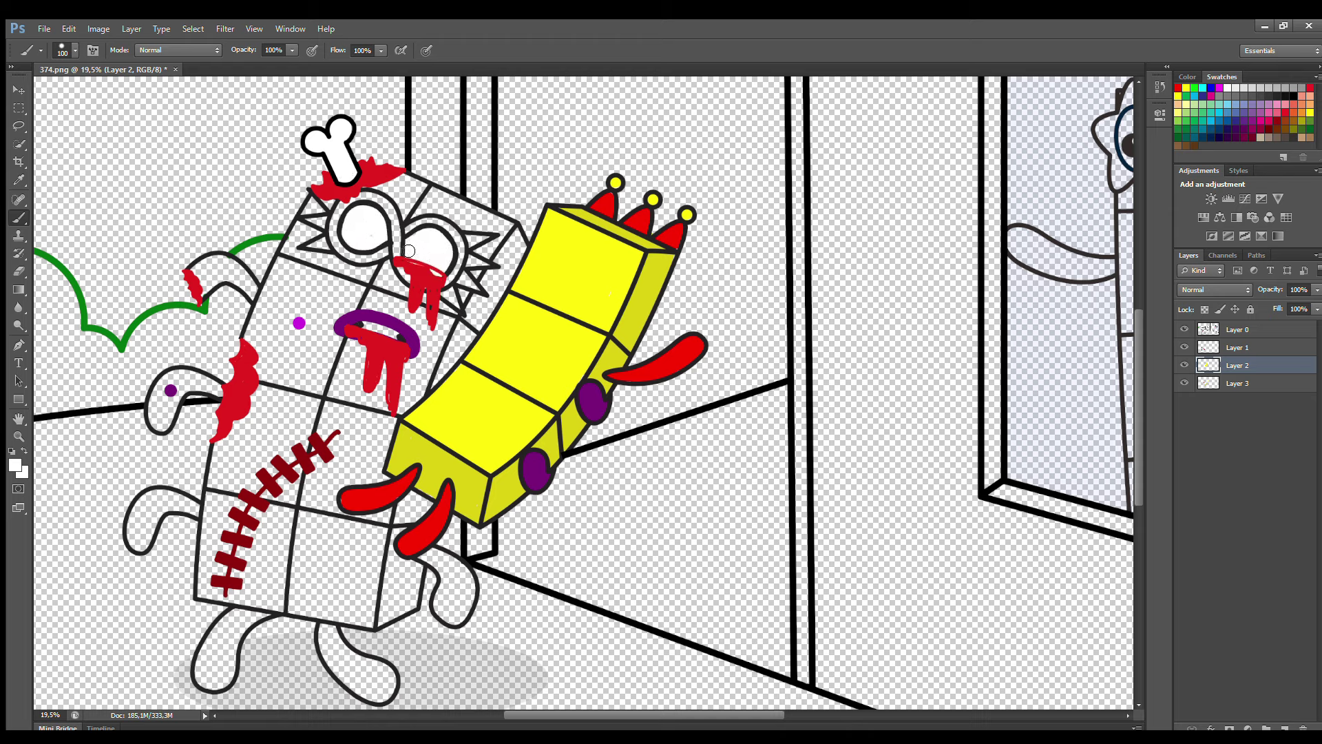
pyautogui.keyDown('alt'); pyautogui.click(416, 270); pyautogui.keyUp('alt')
pyautogui.click(1227, 89)
# Paint the zombie's intact arms and both legs with the dark purple sampled from its lips on Layer 2
pyautogui.keyDown('alt'); pyautogui.click(411, 340); pyautogui.keyUp('alt')
pyautogui.moveTo(221, 393)
pyautogui.mouseDown()
pyautogui.moveTo(187, 387)
pyautogui.moveTo(155, 421)
pyautogui.moveTo(174, 375)
pyautogui.moveTo(213, 387)
pyautogui.moveTo(164, 403)
pyautogui.mouseUp()
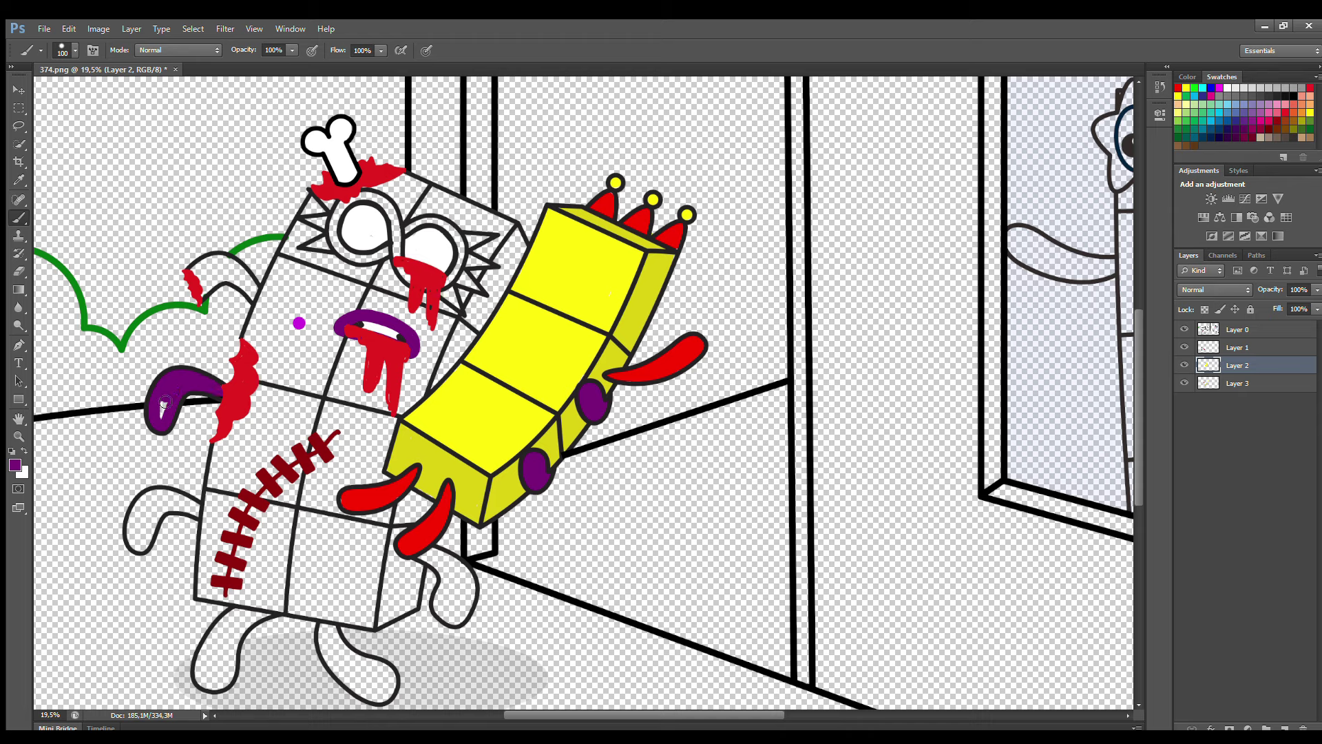
pyautogui.moveTo(196, 513)
pyautogui.mouseDown()
pyautogui.moveTo(162, 494)
pyautogui.moveTo(137, 510)
pyautogui.moveTo(144, 548)
pyautogui.moveTo(155, 520)
pyautogui.moveTo(198, 513)
pyautogui.moveTo(175, 502)
pyautogui.moveTo(140, 535)
pyautogui.mouseUp()
pyautogui.moveTo(423, 558)
pyautogui.mouseDown()
pyautogui.moveTo(473, 591)
pyautogui.moveTo(463, 622)
pyautogui.moveTo(440, 602)
pyautogui.moveTo(434, 557)
pyautogui.moveTo(460, 593)
pyautogui.mouseUp()
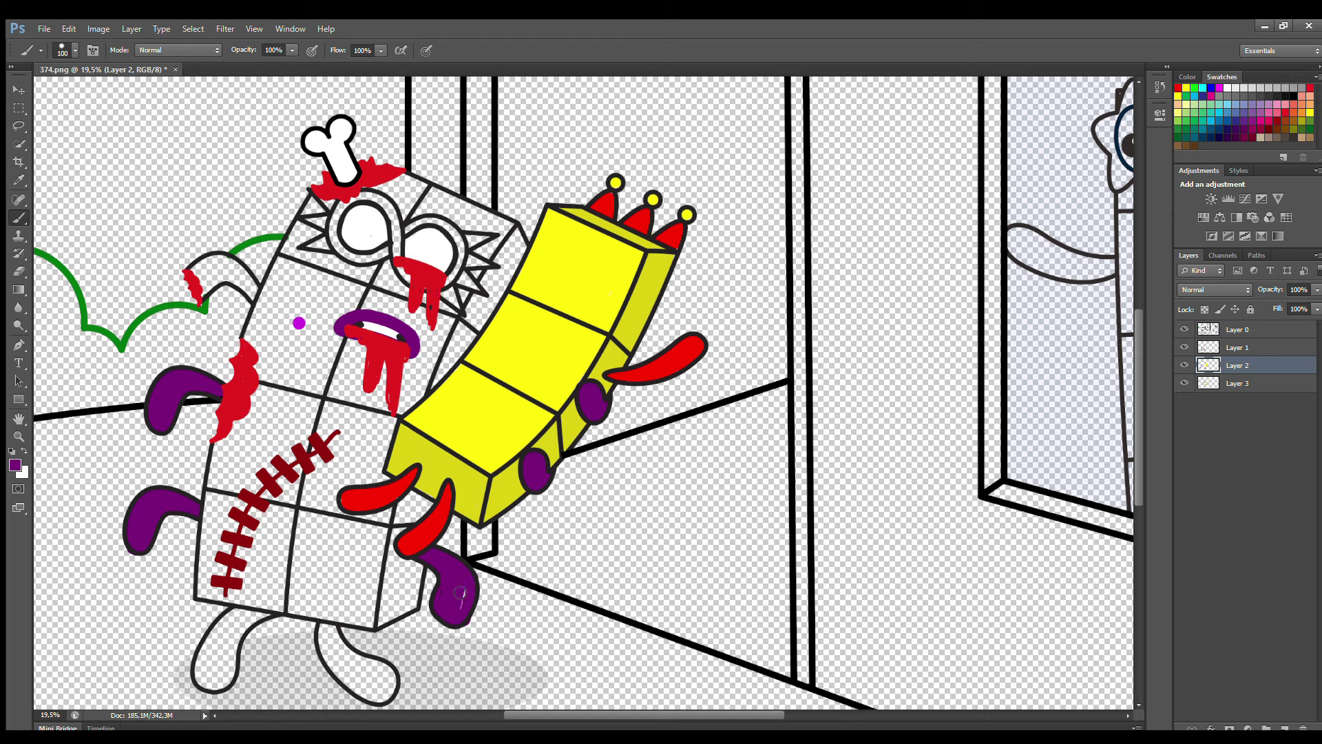
pyautogui.moveTo(330, 629)
pyautogui.mouseDown()
pyautogui.moveTo(346, 683)
pyautogui.moveTo(385, 700)
pyautogui.moveTo(392, 674)
pyautogui.moveTo(350, 657)
pyautogui.moveTo(336, 633)
pyautogui.moveTo(346, 673)
pyautogui.mouseUp()
pyautogui.moveTo(241, 625)
pyautogui.mouseDown()
pyautogui.moveTo(204, 660)
pyautogui.moveTo(212, 685)
pyautogui.moveTo(231, 684)
pyautogui.moveTo(235, 647)
pyautogui.moveTo(267, 617)
pyautogui.moveTo(222, 646)
pyautogui.mouseUp()
# Paint the zombie's eye rims and spiky lashes dark purple on Layer 3
pyautogui.click(1238, 383)
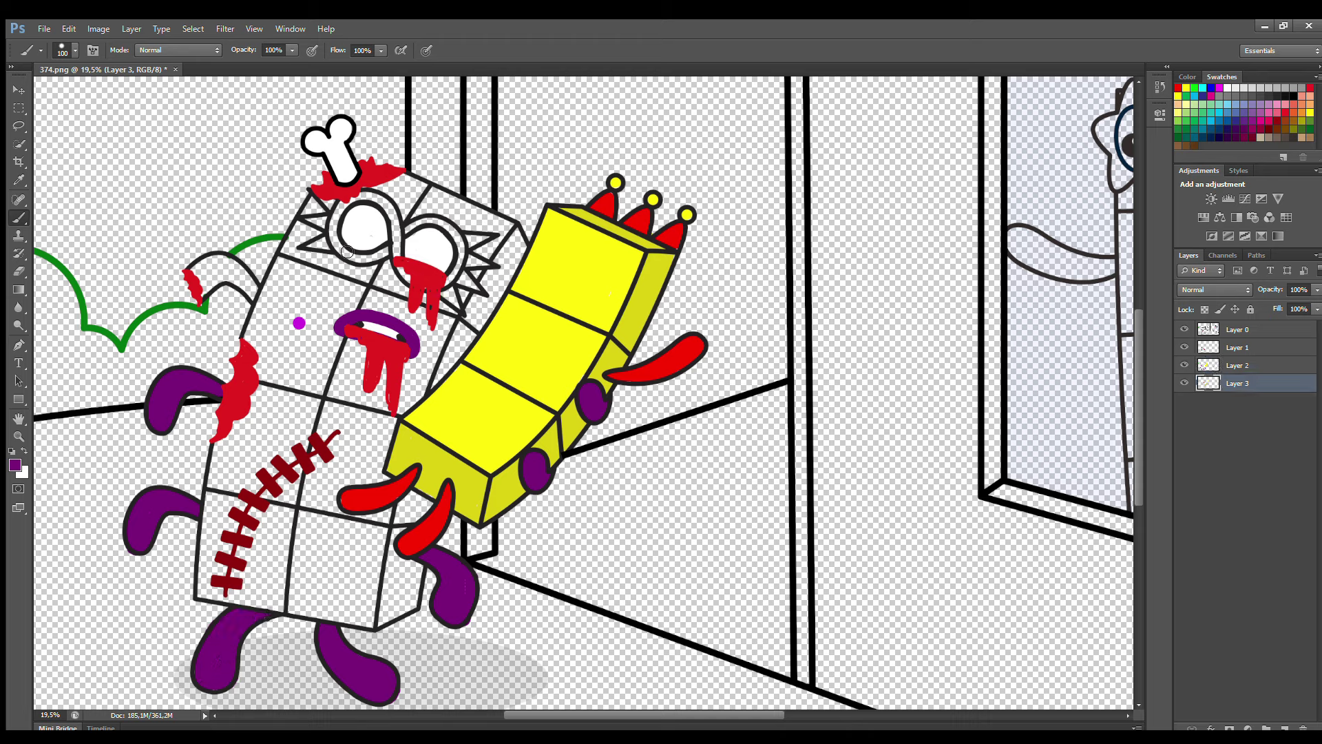
pyautogui.moveTo(325, 194)
pyautogui.mouseDown()
pyautogui.moveTo(341, 211)
pyautogui.moveTo(319, 221)
pyautogui.moveTo(323, 245)
pyautogui.mouseUp()
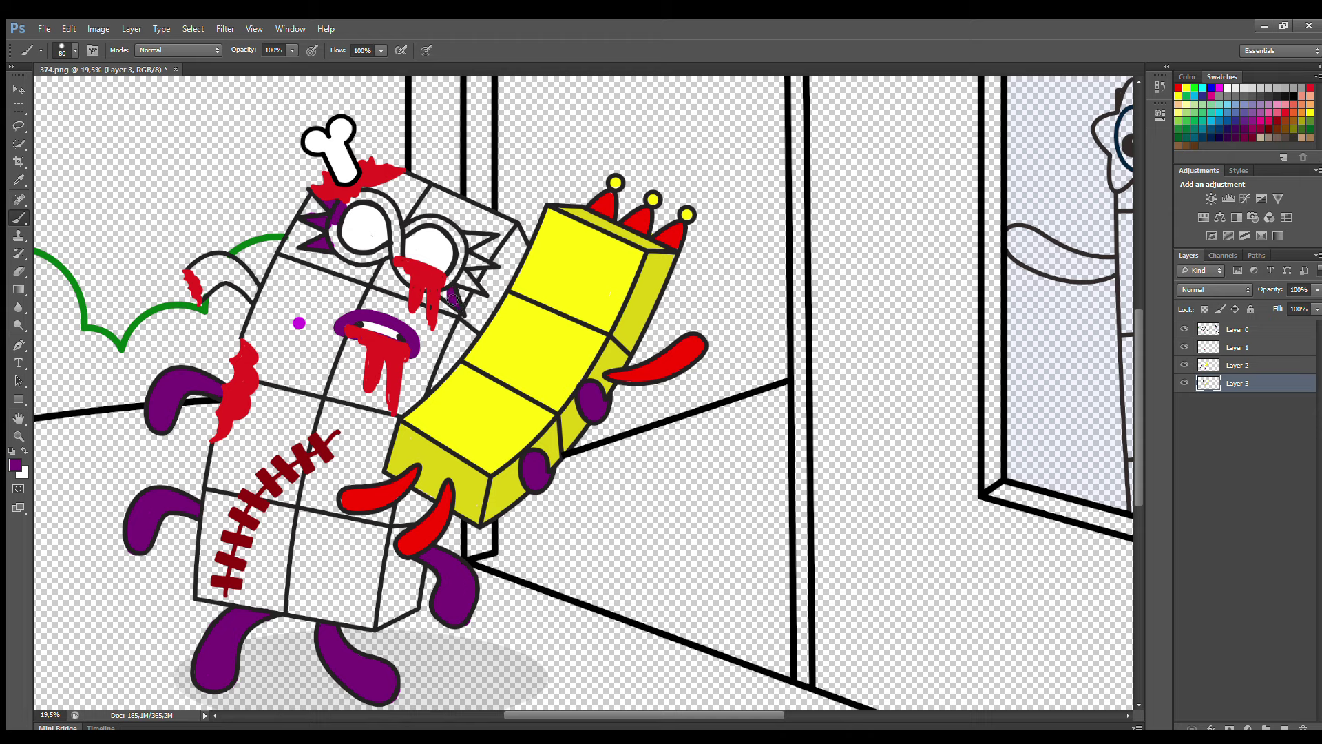
pyautogui.moveTo(452, 300)
pyautogui.mouseDown()
pyautogui.moveTo(477, 288)
pyautogui.moveTo(467, 284)
pyautogui.moveTo(487, 238)
pyautogui.moveTo(442, 254)
pyautogui.moveTo(463, 256)
pyautogui.moveTo(431, 231)
pyautogui.moveTo(412, 242)
pyautogui.moveTo(410, 273)
pyautogui.moveTo(435, 285)
pyautogui.moveTo(460, 266)
pyautogui.moveTo(421, 273)
pyautogui.moveTo(373, 206)
pyautogui.moveTo(355, 212)
pyautogui.moveTo(346, 245)
pyautogui.moveTo(403, 252)
pyautogui.mouseUp()
pyautogui.press(']')
pyautogui.press(']')
pyautogui.press(']')
pyautogui.press(']')
# Touch up the blood under the zombie's eye with blood red on Layer 1
pyautogui.hotkey('alt', ']')
pyautogui.hotkey('alt', ']')
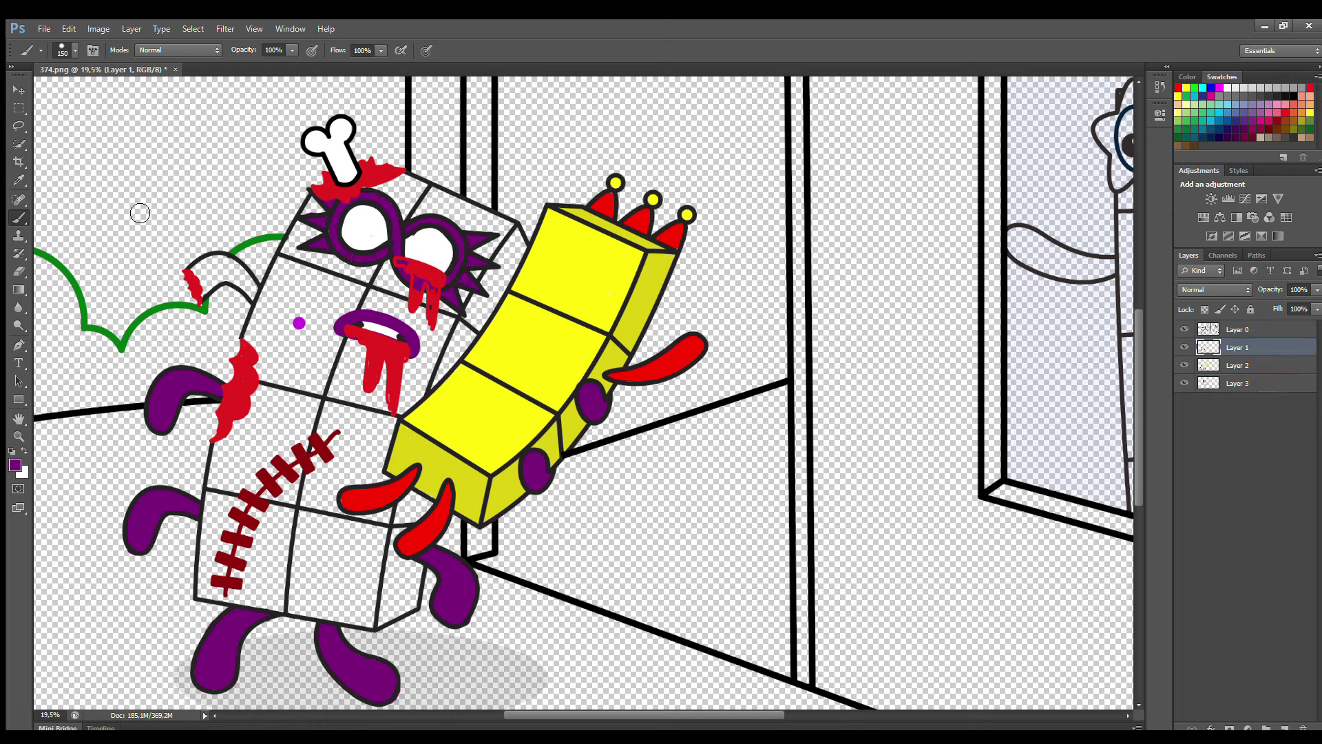
pyautogui.keyDown('alt'); pyautogui.click(201, 279); pyautogui.keyUp('alt')
# Add a new layer below Layer 3 and paint the zombie's severed upper arm dark purple on Layer 2
pyautogui.click(1252, 385)
pyautogui.click(1285, 729)
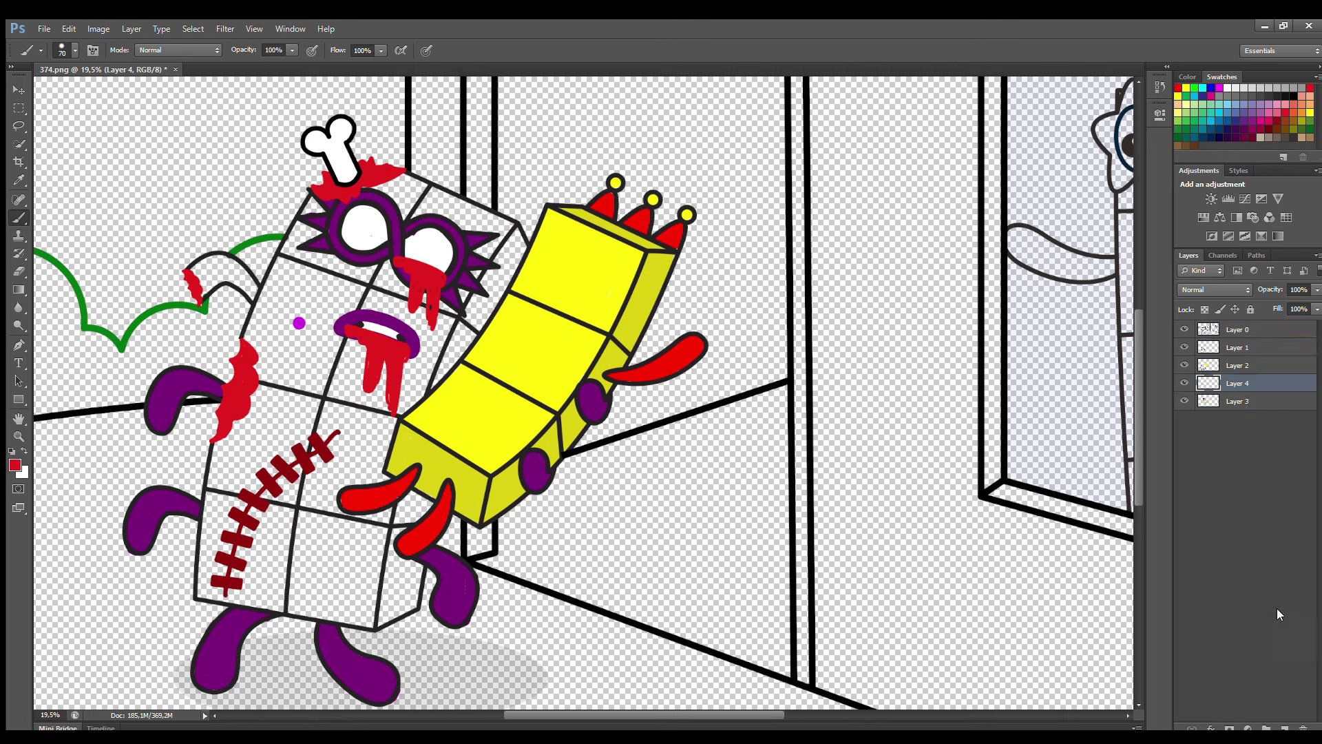
pyautogui.click(20, 180)
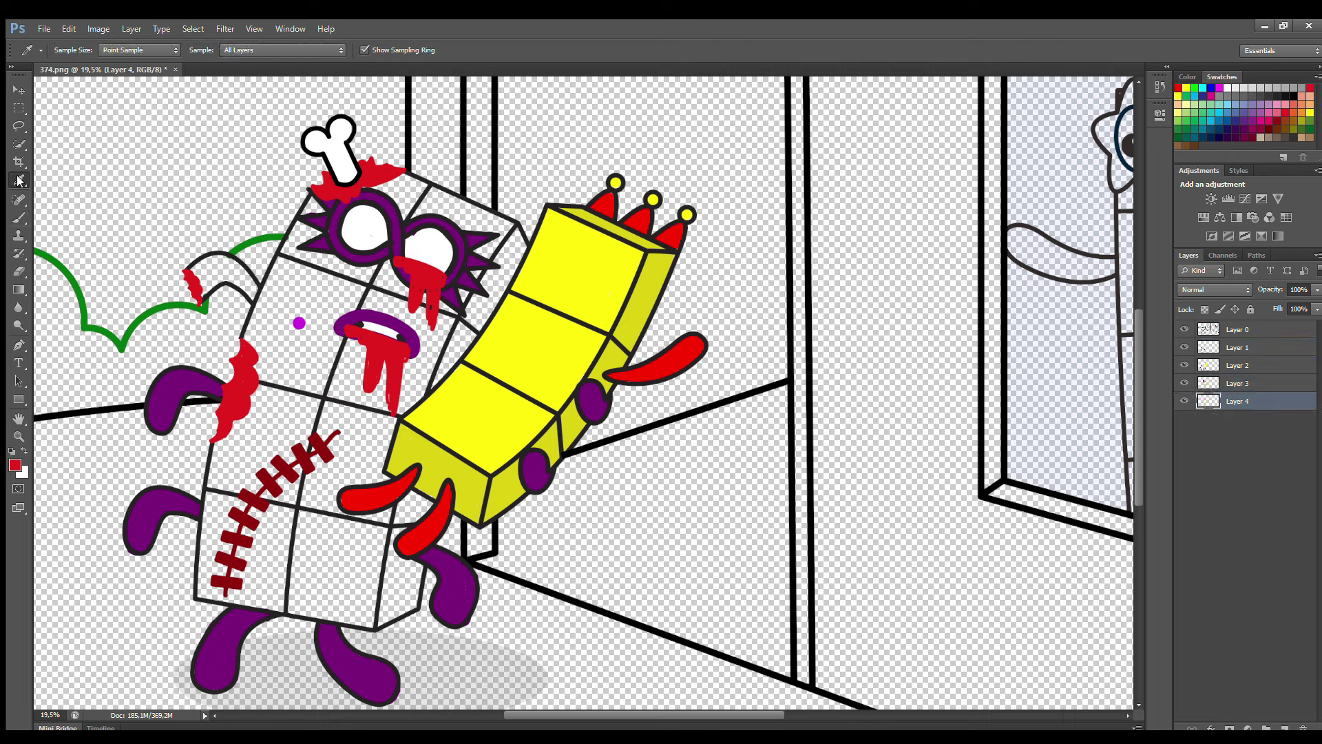
pyautogui.click(349, 256)
pyautogui.click(1251, 366)
pyautogui.press('b')
pyautogui.moveTo(253, 293)
pyautogui.mouseDown()
pyautogui.moveTo(214, 261)
pyautogui.moveTo(197, 273)
pyautogui.moveTo(203, 294)
pyautogui.moveTo(227, 284)
pyautogui.moveTo(248, 294)
pyautogui.moveTo(217, 268)
pyautogui.moveTo(234, 271)
pyautogui.moveTo(207, 282)
pyautogui.mouseUp()
# Fill the zombie's front body squares with the sampled bright purple on Layer 4 and clean up its left eye with white
pyautogui.click(1240, 401)
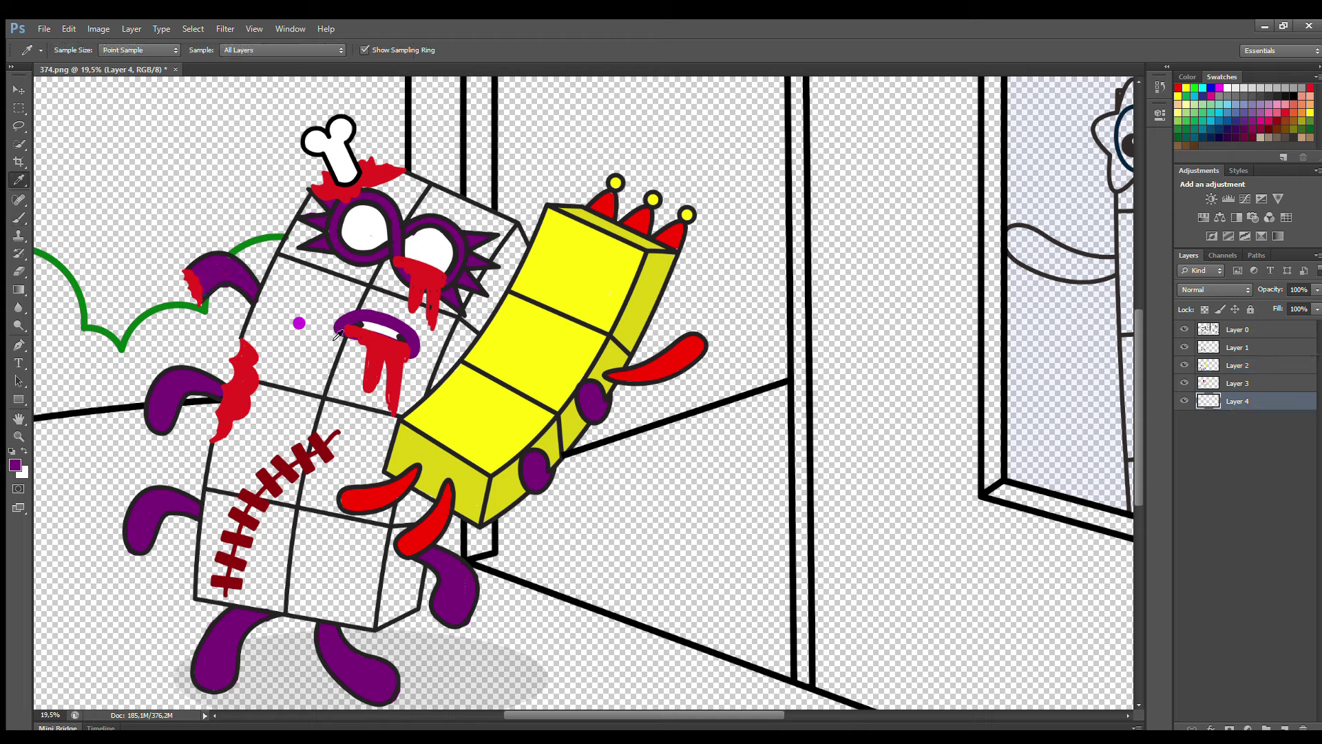
pyautogui.keyDown('alt'); pyautogui.click(299, 323); pyautogui.keyUp('alt')
pyautogui.press(']')
pyautogui.press(']')
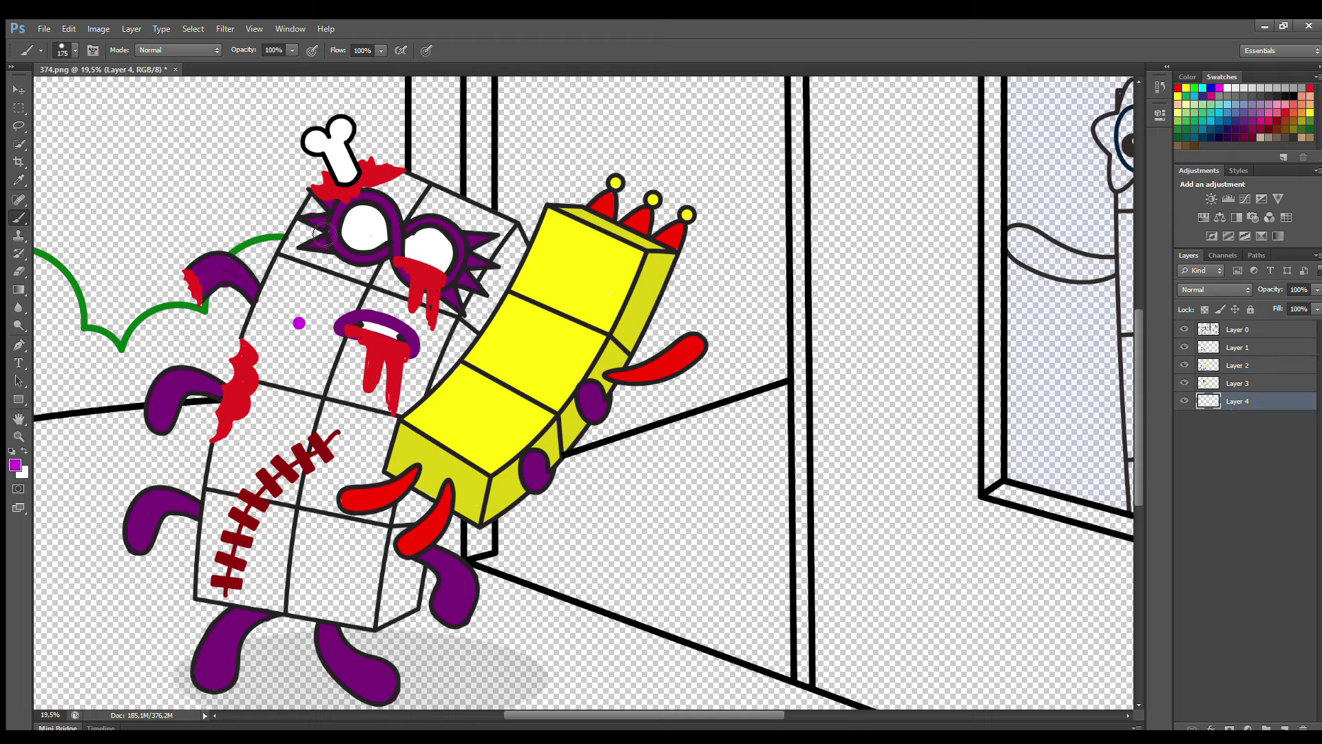
pyautogui.moveTo(324, 207)
pyautogui.mouseDown()
pyautogui.moveTo(254, 338)
pyautogui.moveTo(206, 579)
pyautogui.moveTo(277, 603)
pyautogui.moveTo(378, 620)
pyautogui.moveTo(373, 582)
pyautogui.moveTo(421, 377)
pyautogui.moveTo(511, 235)
pyautogui.moveTo(386, 186)
pyautogui.moveTo(475, 241)
pyautogui.mouseUp()
pyautogui.press(']')
pyautogui.press(']')
pyautogui.press(']')
pyautogui.moveTo(333, 274)
pyautogui.mouseDown()
pyautogui.moveTo(281, 406)
pyautogui.moveTo(253, 536)
pyautogui.moveTo(339, 601)
pyautogui.moveTo(437, 315)
pyautogui.moveTo(396, 288)
pyautogui.moveTo(325, 321)
pyautogui.moveTo(304, 432)
pyautogui.moveTo(342, 556)
pyautogui.moveTo(308, 495)
pyautogui.moveTo(356, 391)
pyautogui.moveTo(338, 429)
pyautogui.mouseUp()
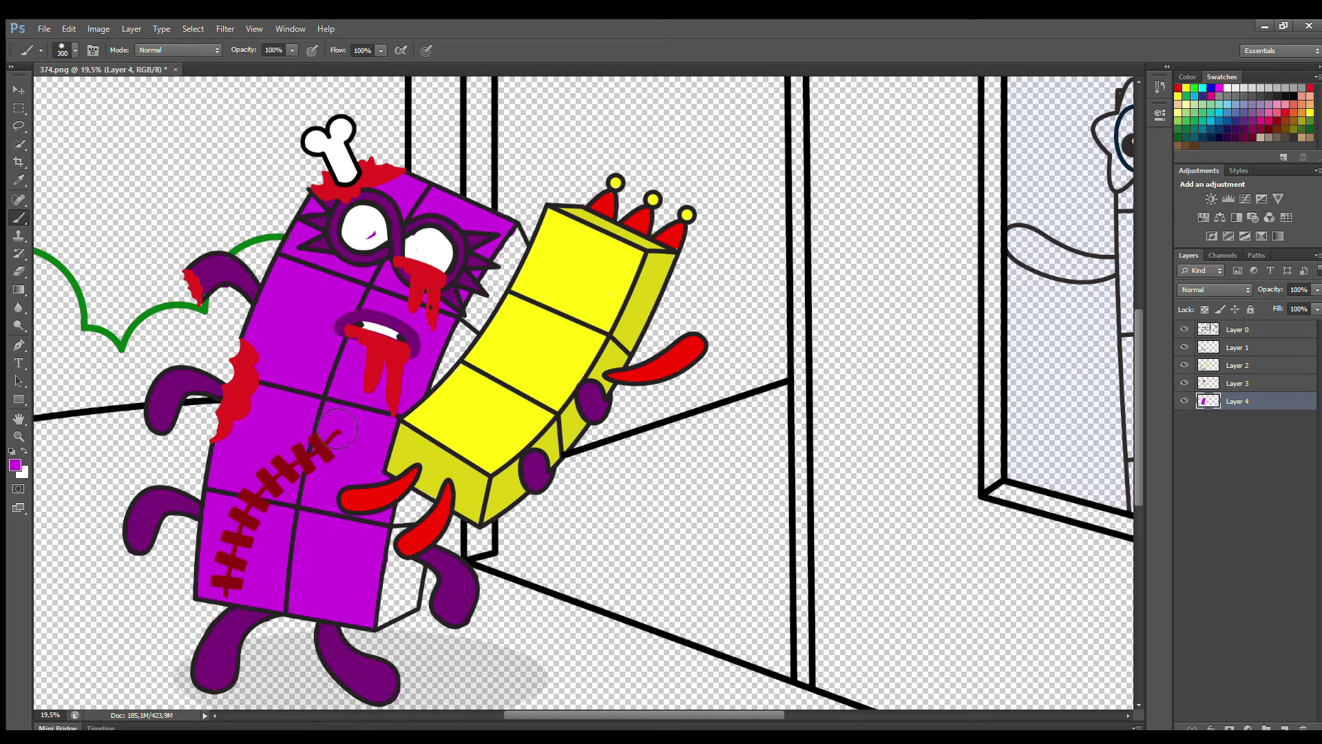
pyautogui.click(1228, 87)
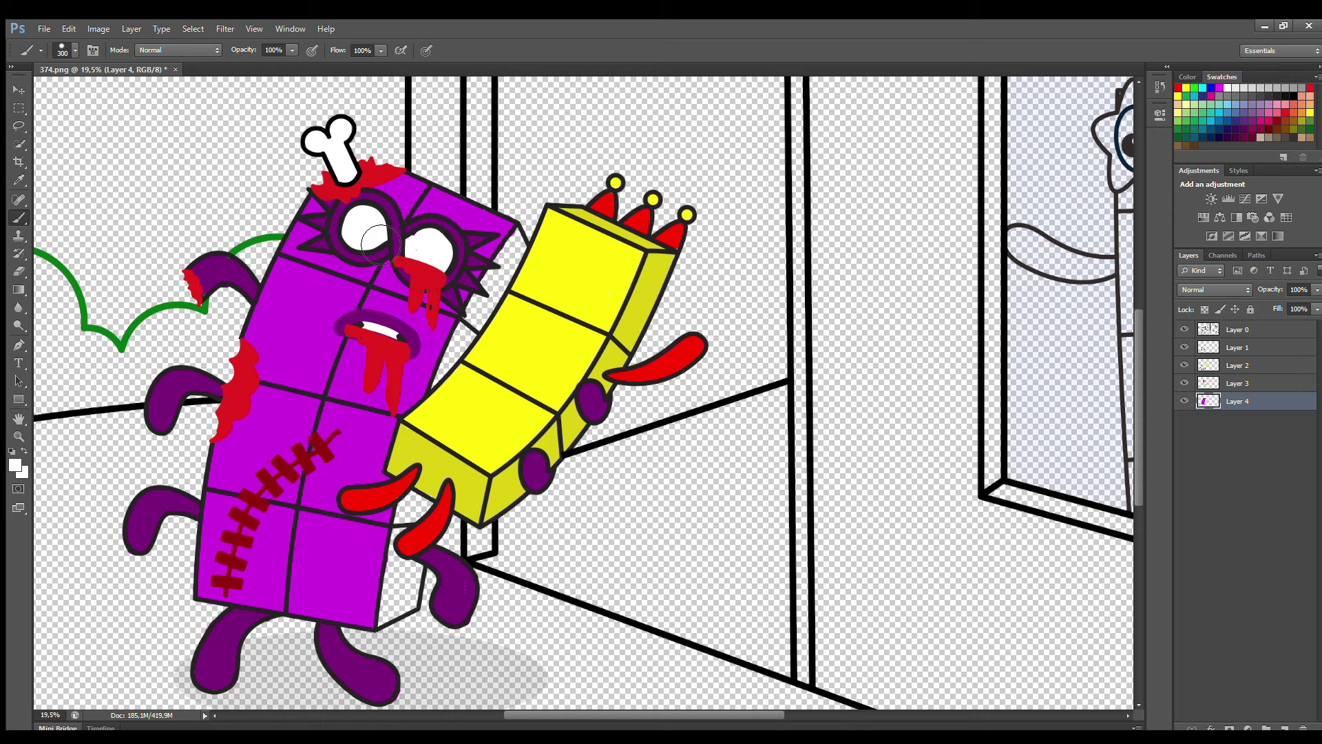
# Add a layer below Layer 4 and shade the zombie's side faces in a slightly darker purple
pyautogui.click(1284, 728)
pyautogui.moveTo(1233, 449); pyautogui.dragTo(1233, 434)
pyautogui.press('i')
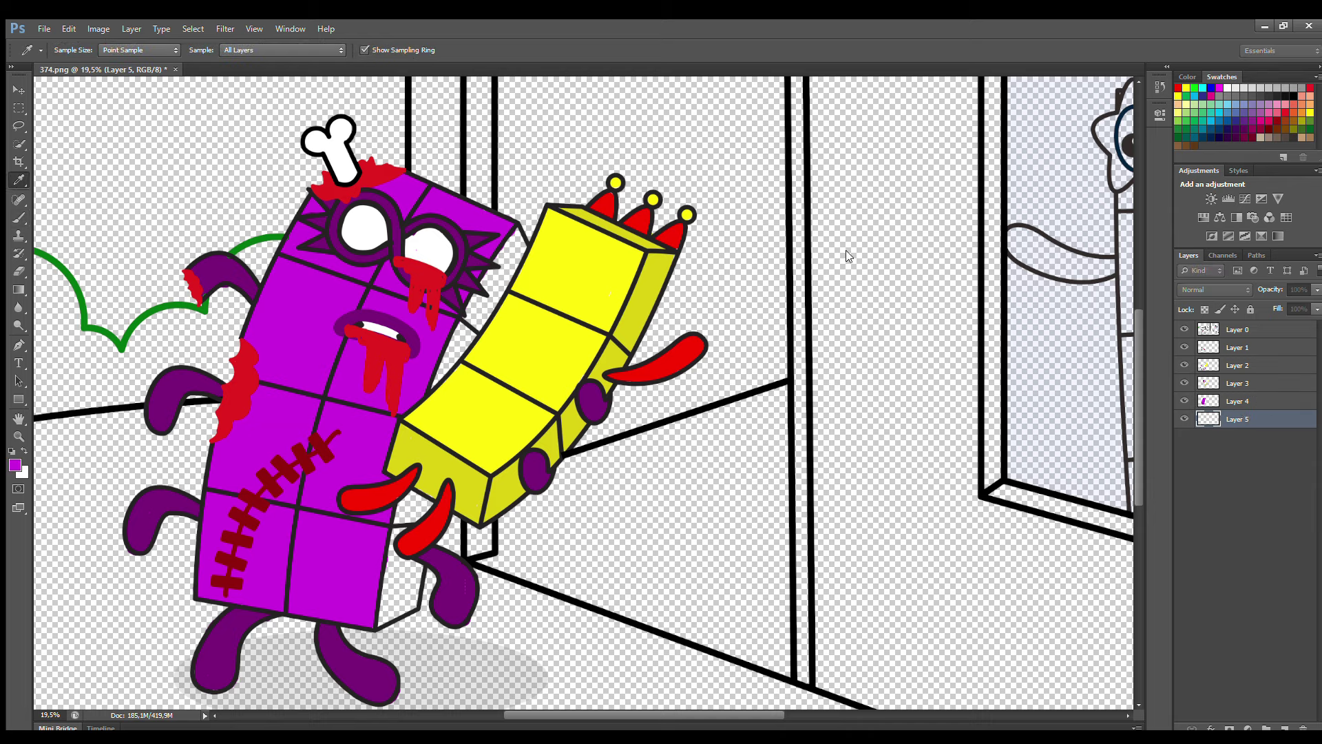
pyautogui.press('b')
pyautogui.moveTo(524, 231)
pyautogui.mouseDown()
pyautogui.moveTo(523, 269)
pyautogui.moveTo(439, 443)
pyautogui.moveTo(403, 620)
pyautogui.mouseUp()
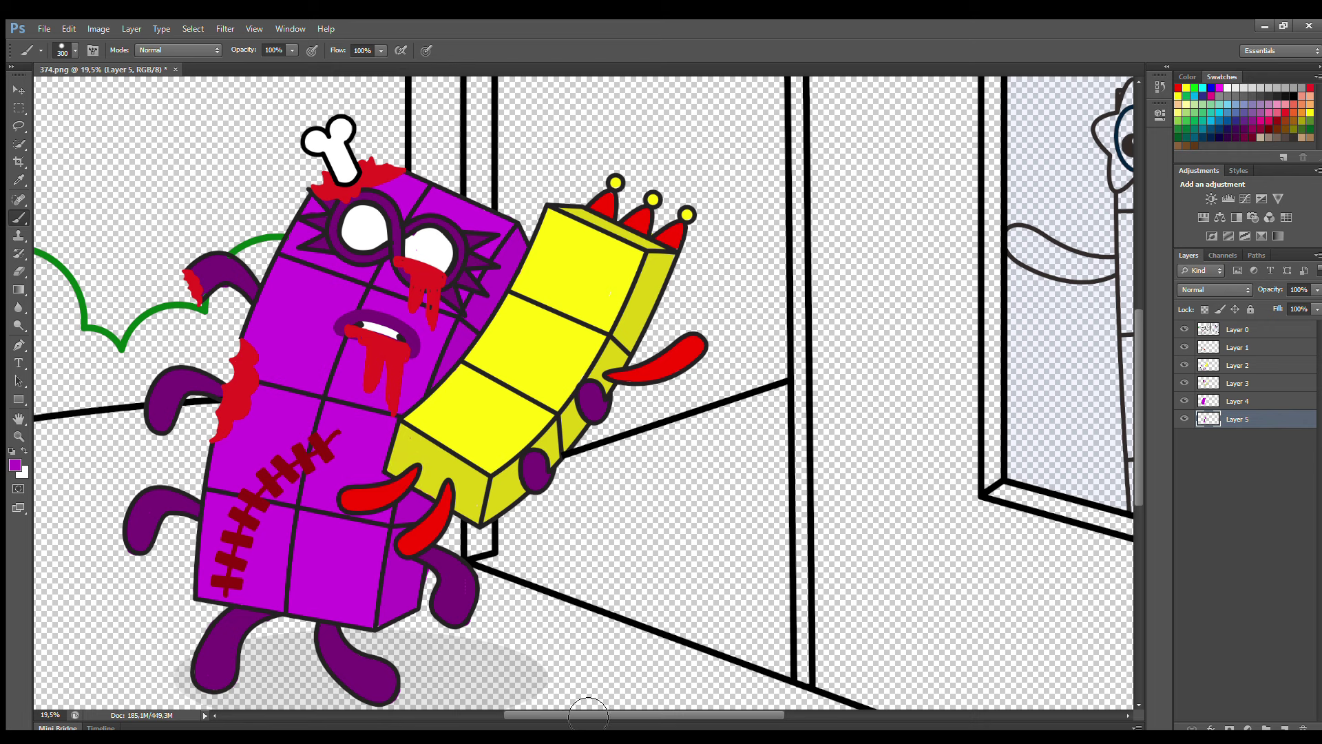
# Paint both eyes of the figure behind the window white on Layer 1
pyautogui.moveTo(560, 713); pyautogui.dragTo(625, 713)
pyautogui.click(1238, 347)
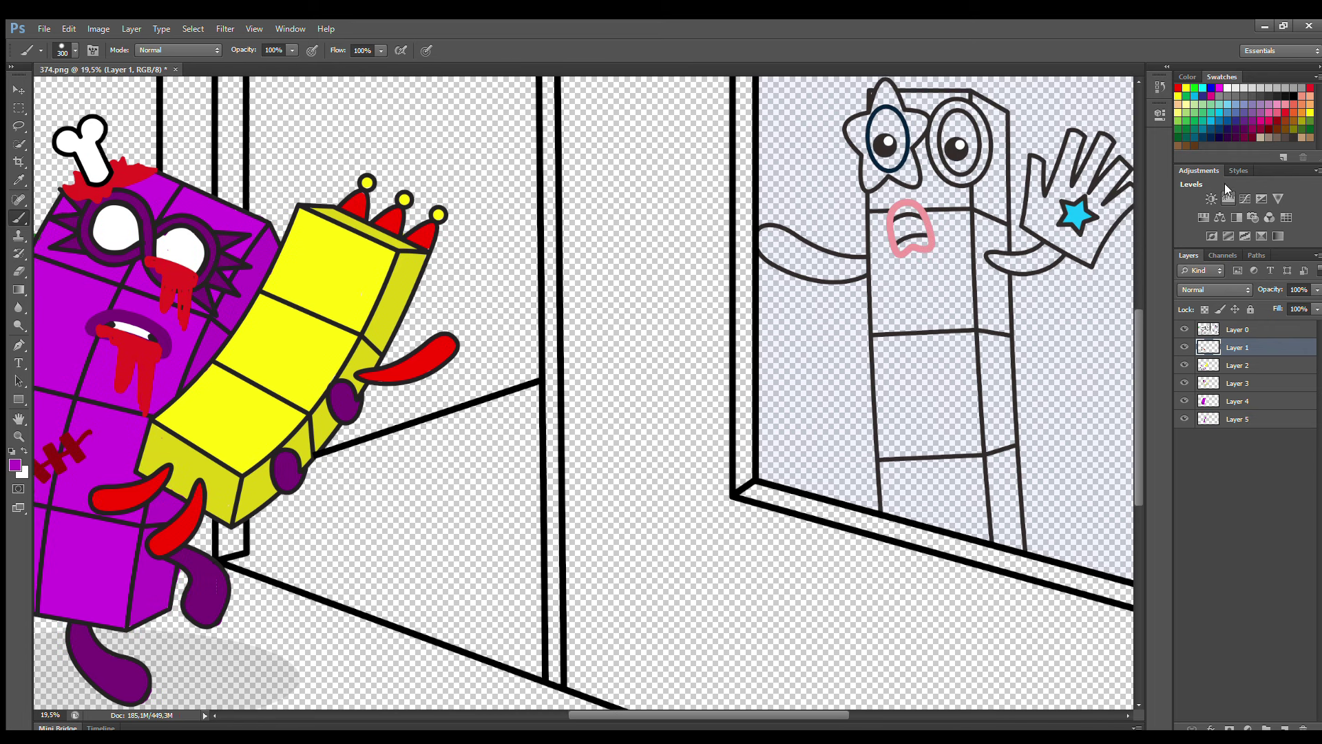
pyautogui.click(1228, 87)
pyautogui.press('[')
pyautogui.press('[')
pyautogui.moveTo(882, 159)
pyautogui.mouseDown()
pyautogui.moveTo(902, 127)
pyautogui.moveTo(886, 131)
pyautogui.moveTo(901, 156)
pyautogui.moveTo(961, 143)
pyautogui.mouseUp()
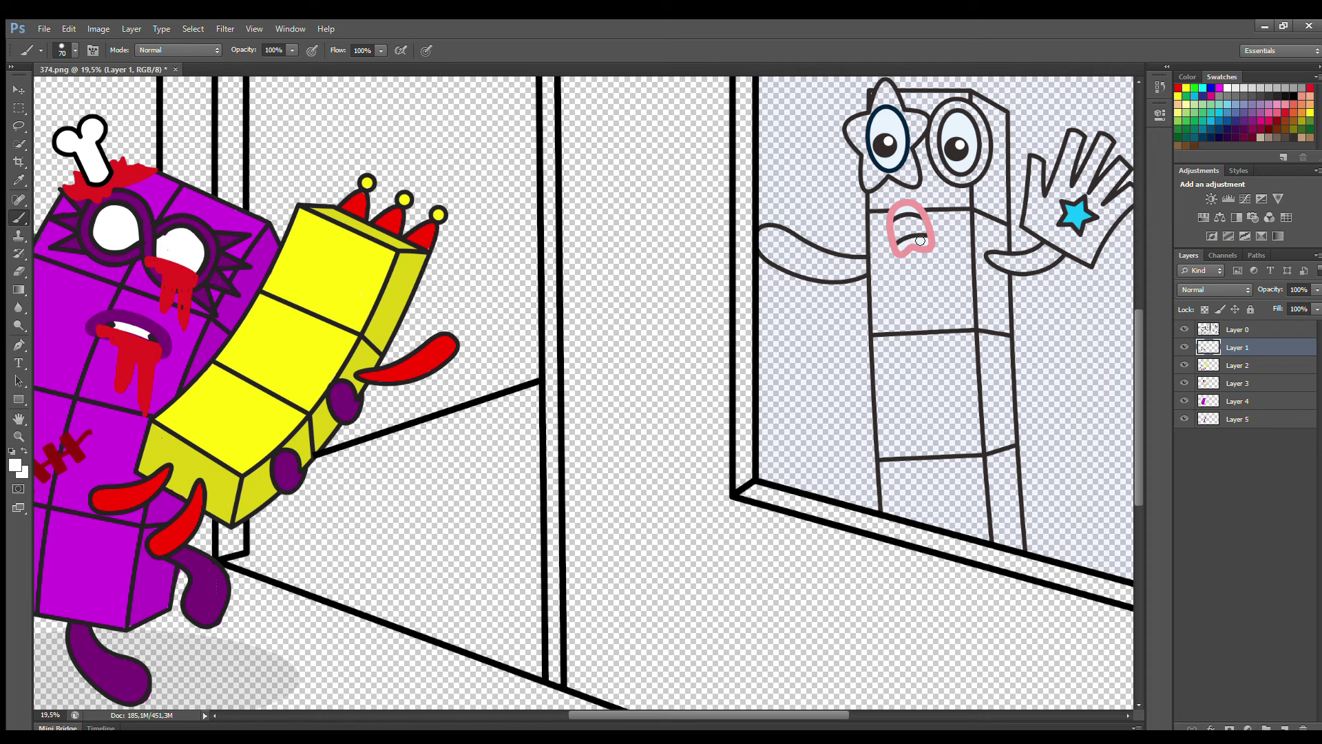
# Paint the window figure's two arms dark blue on Layer 1 and its star-shaped and oval eye frames dark blue on Layer 2
pyautogui.click(1213, 134)
pyautogui.press('i')
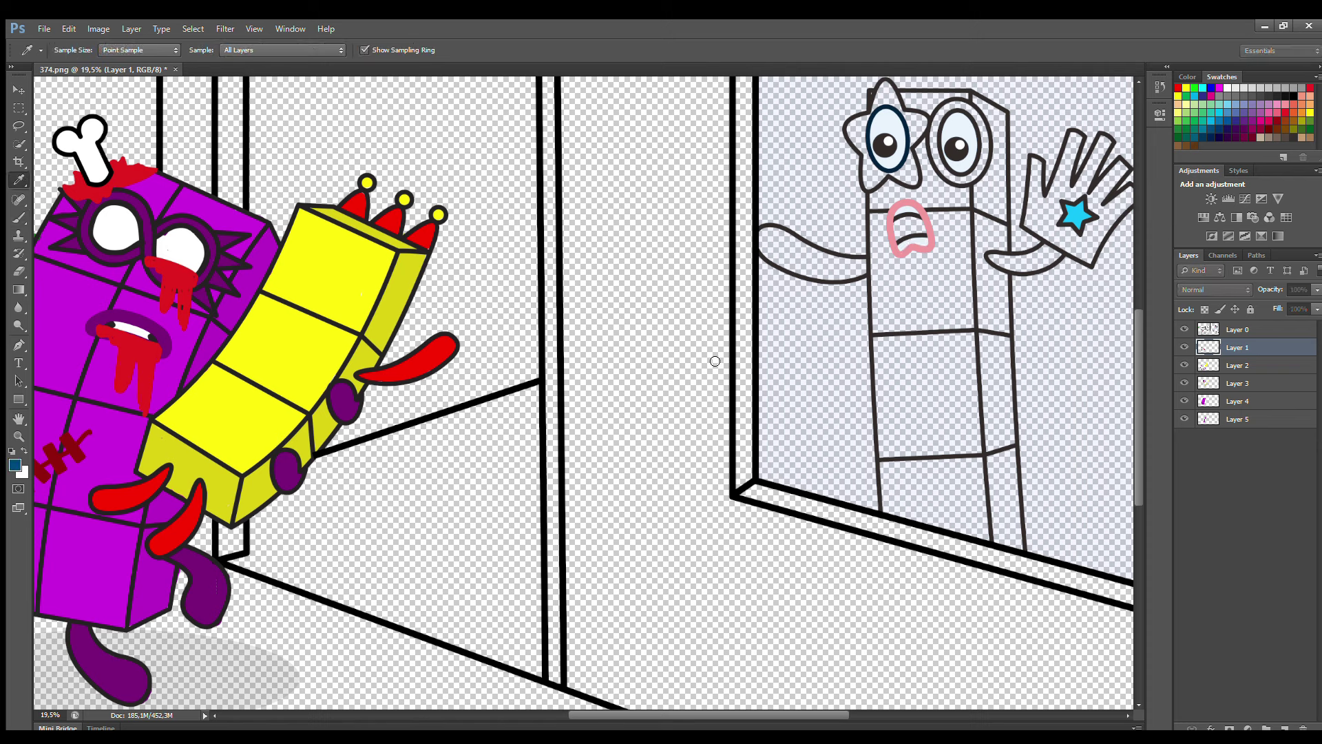
pyautogui.press('b')
pyautogui.moveTo(864, 266)
pyautogui.mouseDown()
pyautogui.moveTo(771, 233)
pyautogui.moveTo(773, 257)
pyautogui.moveTo(812, 277)
pyautogui.moveTo(857, 273)
pyautogui.moveTo(792, 256)
pyautogui.mouseUp()
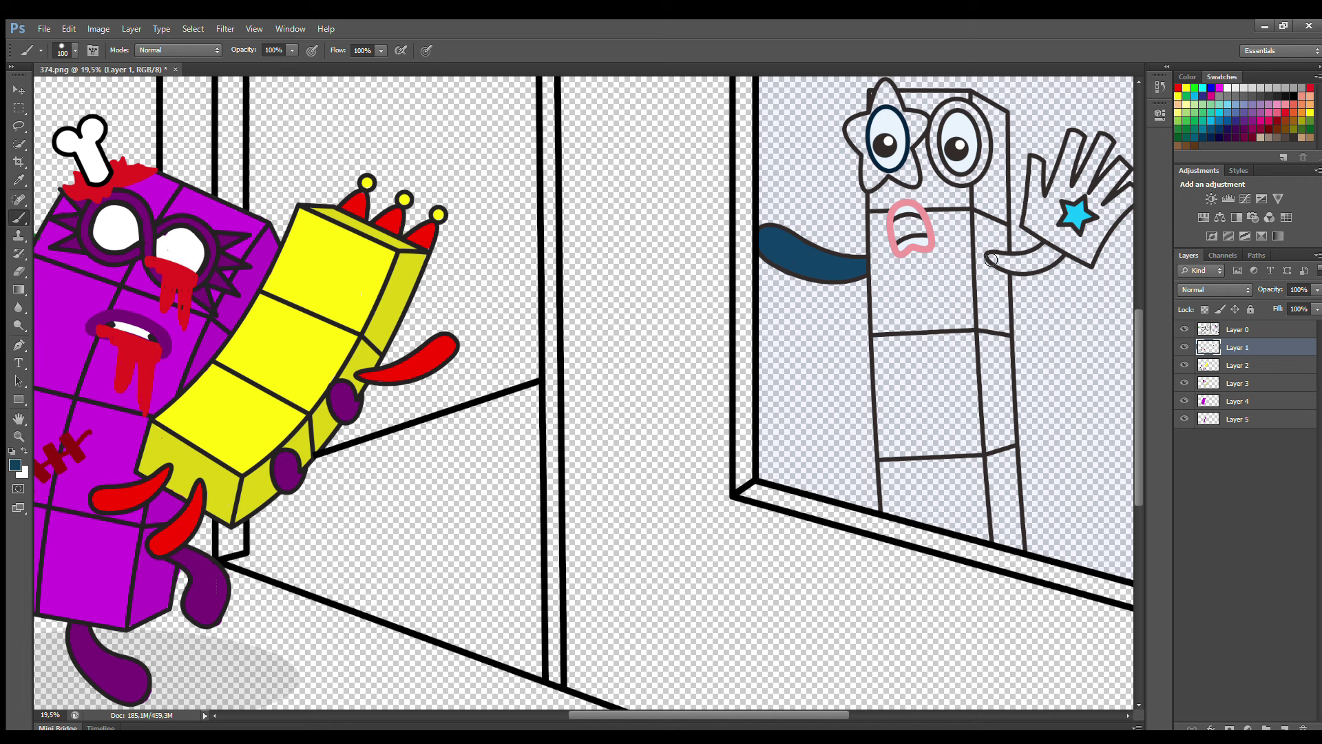
pyautogui.moveTo(992, 260)
pyautogui.mouseDown()
pyautogui.moveTo(1057, 257)
pyautogui.moveTo(1001, 262)
pyautogui.mouseUp()
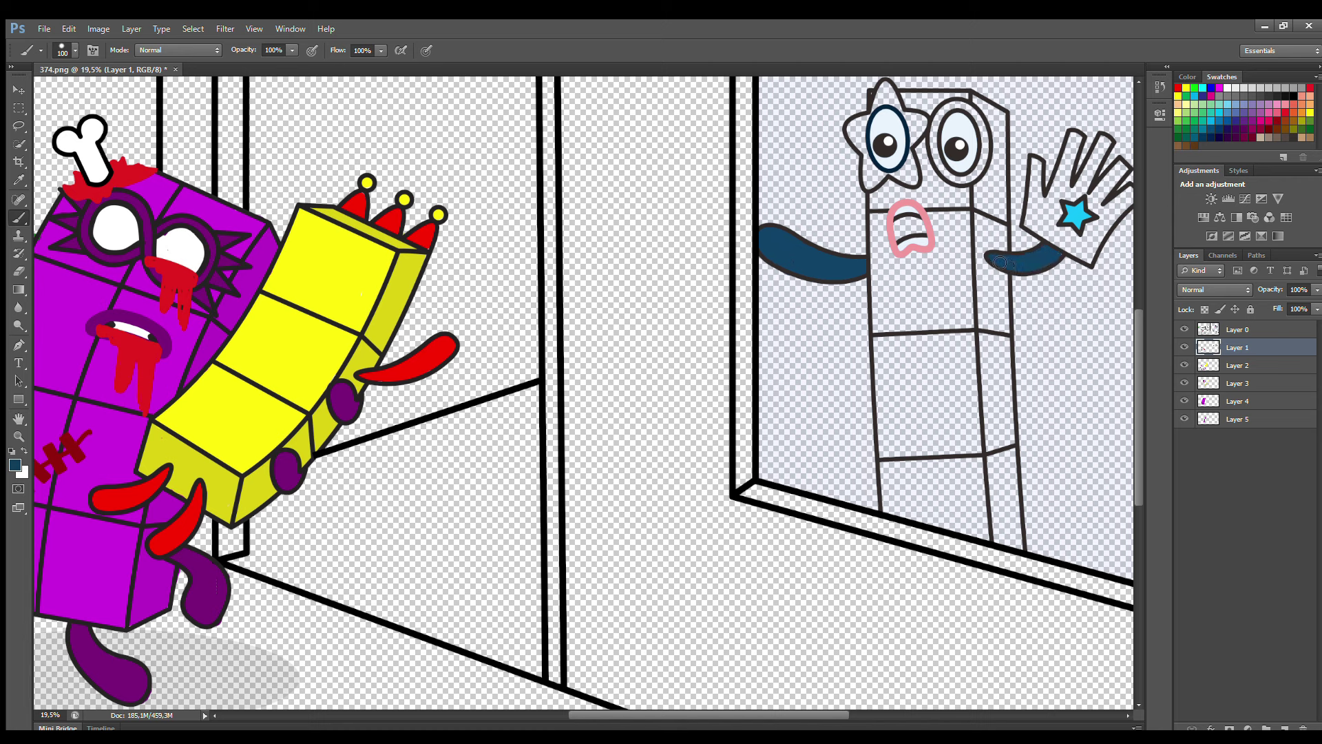
pyautogui.hotkey('alt', '[')
pyautogui.moveTo(875, 122)
pyautogui.mouseDown()
pyautogui.moveTo(867, 184)
pyautogui.moveTo(914, 182)
pyautogui.moveTo(907, 149)
pyautogui.moveTo(924, 124)
pyautogui.moveTo(896, 113)
pyautogui.moveTo(890, 87)
pyautogui.moveTo(877, 113)
pyautogui.moveTo(905, 128)
pyautogui.moveTo(906, 165)
pyautogui.moveTo(875, 160)
pyautogui.moveTo(868, 129)
pyautogui.moveTo(944, 116)
pyautogui.moveTo(936, 150)
pyautogui.moveTo(951, 175)
pyautogui.moveTo(977, 174)
pyautogui.moveTo(985, 138)
pyautogui.moveTo(964, 110)
pyautogui.mouseUp()
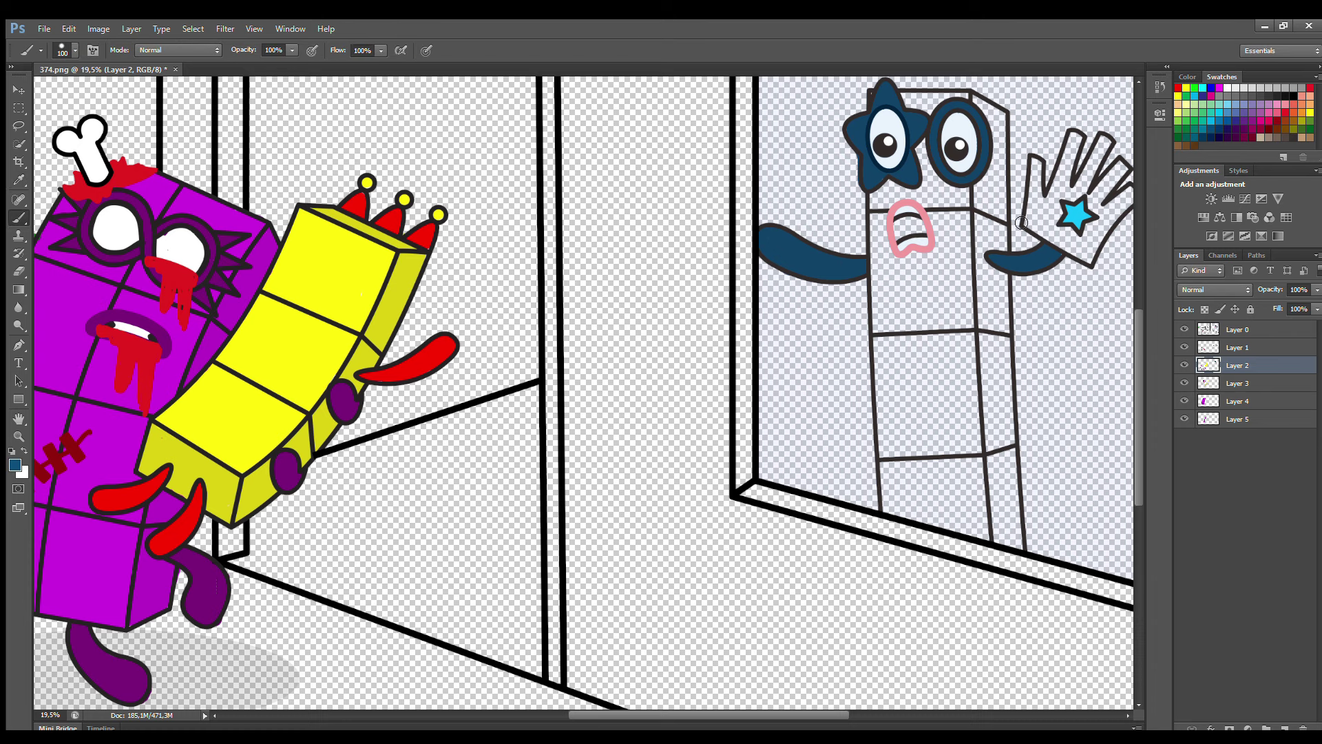
# Paint the window figure's raised hand dark blue around its star and its mouth interior black on Layer 2
pyautogui.moveTo(1037, 158)
pyautogui.mouseDown()
pyautogui.moveTo(1030, 224)
pyautogui.moveTo(1090, 261)
pyautogui.mouseUp()
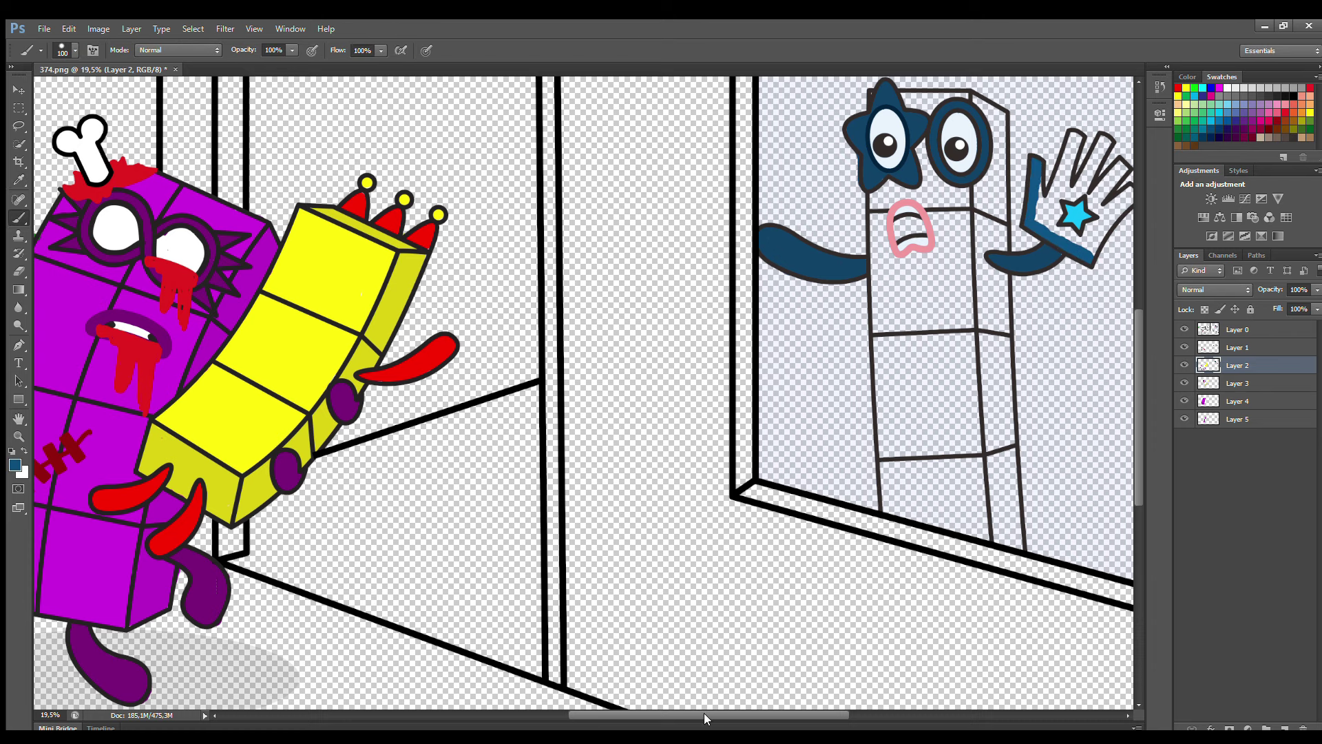
pyautogui.moveTo(704, 713); pyautogui.dragTo(717, 714)
pyautogui.moveTo(1048, 257)
pyautogui.mouseDown()
pyautogui.moveTo(1092, 194)
pyautogui.moveTo(1068, 141)
pyautogui.moveTo(1057, 176)
pyautogui.moveTo(1029, 162)
pyautogui.moveTo(1009, 197)
pyautogui.moveTo(1034, 201)
pyautogui.moveTo(1014, 214)
pyautogui.mouseUp()
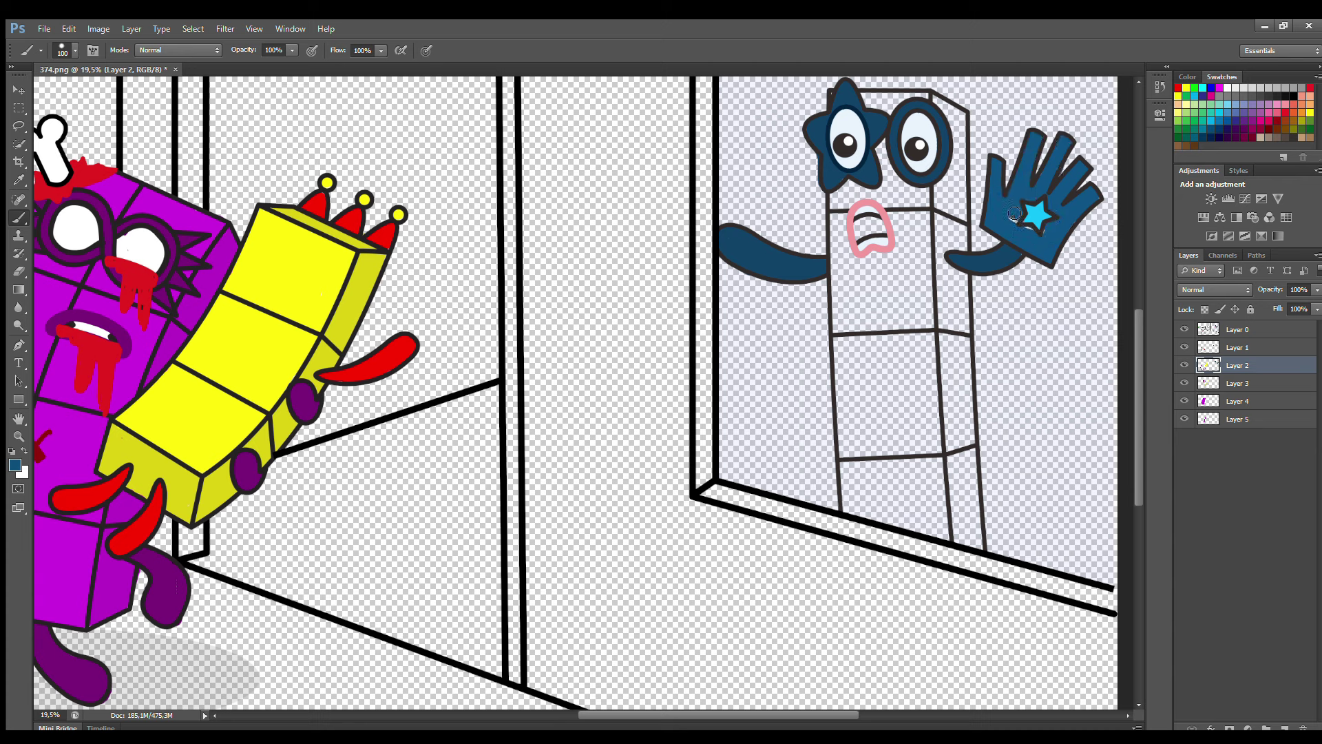
pyautogui.click(1292, 119)
pyautogui.moveTo(859, 222); pyautogui.dragTo(873, 227)
# Fill the front squares of the window figure's body with light blue on Layer 3
pyautogui.press('i')
pyautogui.press('b')
pyautogui.click(1242, 383)
pyautogui.moveTo(847, 113)
pyautogui.mouseDown()
pyautogui.moveTo(859, 507)
pyautogui.moveTo(945, 535)
pyautogui.mouseUp()
pyautogui.press('[')
pyautogui.press('[')
pyautogui.press('[')
pyautogui.press('[')
pyautogui.press(']')
pyautogui.press(']')
pyautogui.press(']')
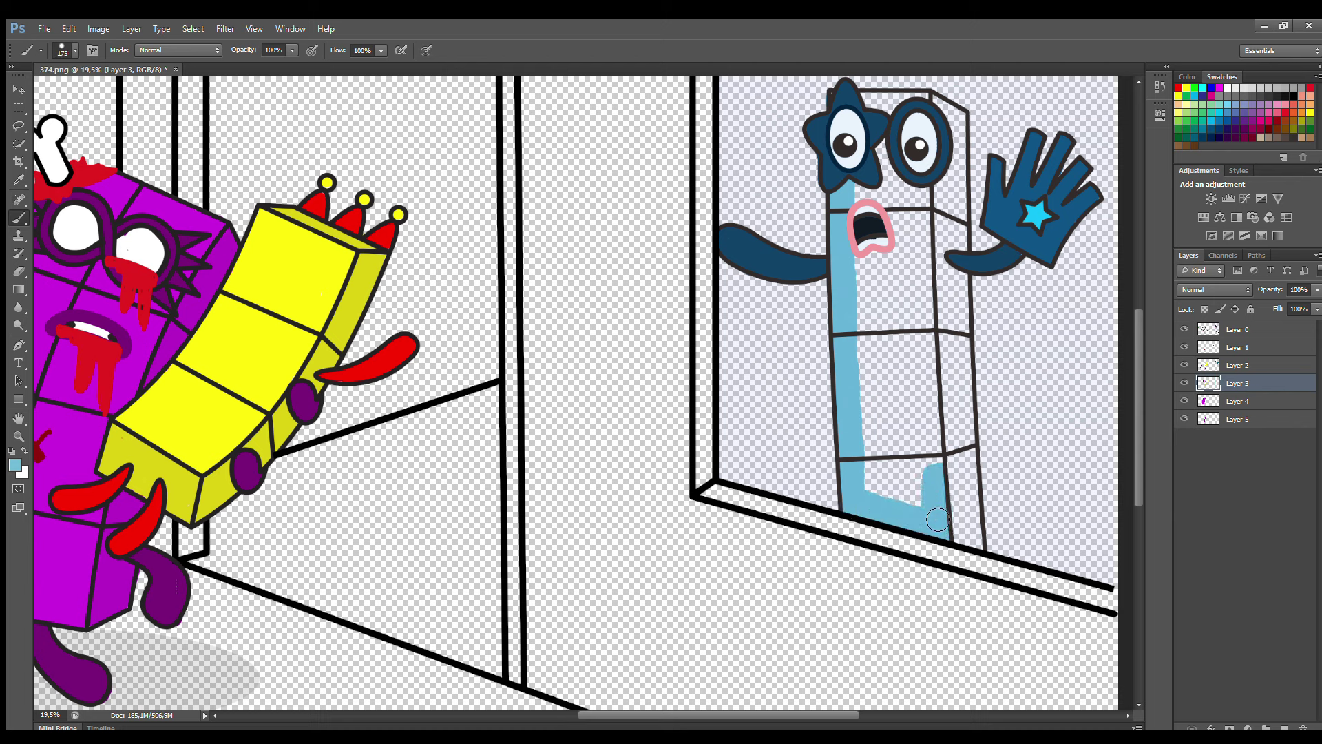
pyautogui.hotkey('ctrl', 'z')
pyautogui.moveTo(940, 472)
pyautogui.mouseDown()
pyautogui.moveTo(937, 519)
pyautogui.moveTo(926, 110)
pyautogui.moveTo(904, 107)
pyautogui.moveTo(878, 205)
pyautogui.moveTo(878, 414)
pyautogui.moveTo(925, 501)
pyautogui.moveTo(907, 212)
pyautogui.moveTo(903, 482)
pyautogui.mouseUp()
pyautogui.press(']')
pyautogui.press(']')
# Shade the window figure's side faces in a slightly darker blue on Layer 4
pyautogui.click(1238, 401)
pyautogui.press('i')
pyautogui.press('b')
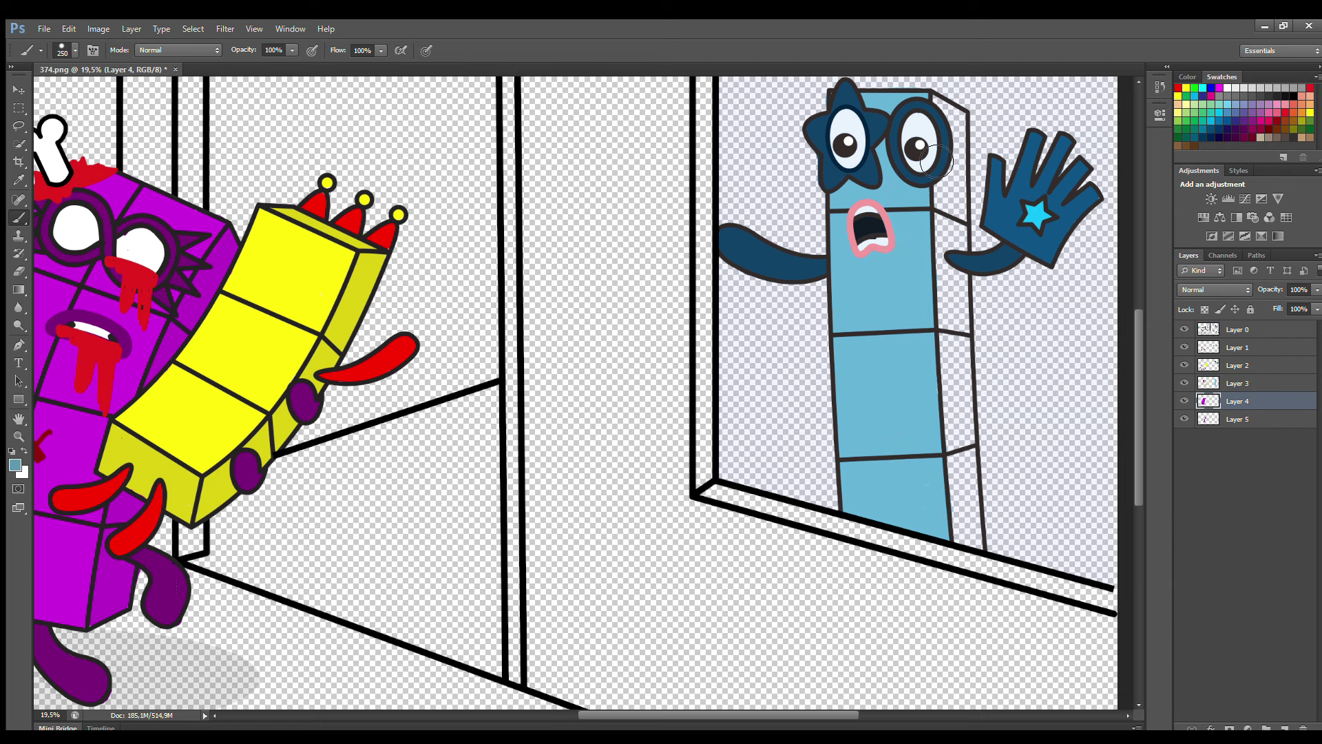
pyautogui.moveTo(941, 122)
pyautogui.mouseDown()
pyautogui.moveTo(963, 325)
pyautogui.moveTo(954, 238)
pyautogui.moveTo(980, 549)
pyautogui.moveTo(954, 483)
pyautogui.mouseUp()
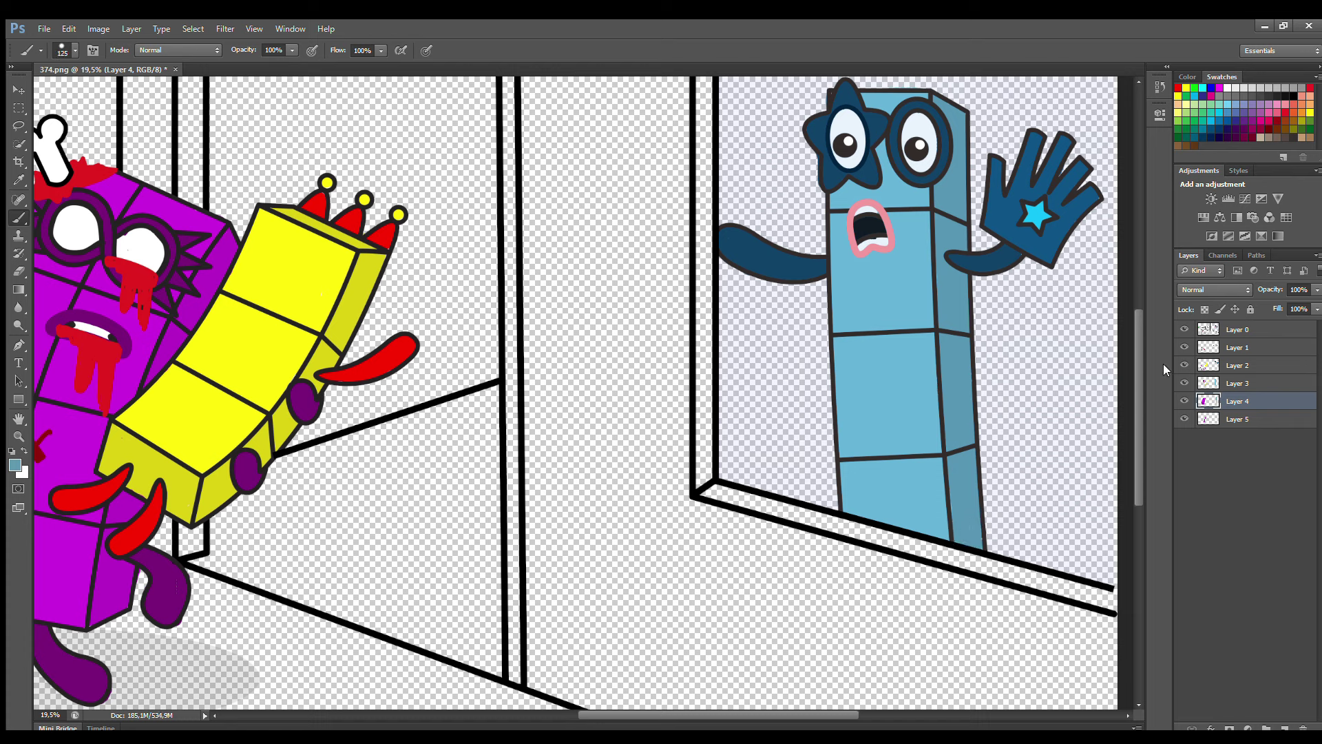
# Fill the background behind the window figure with pale green on Layer 5
pyautogui.click(1242, 419)
pyautogui.press('i')
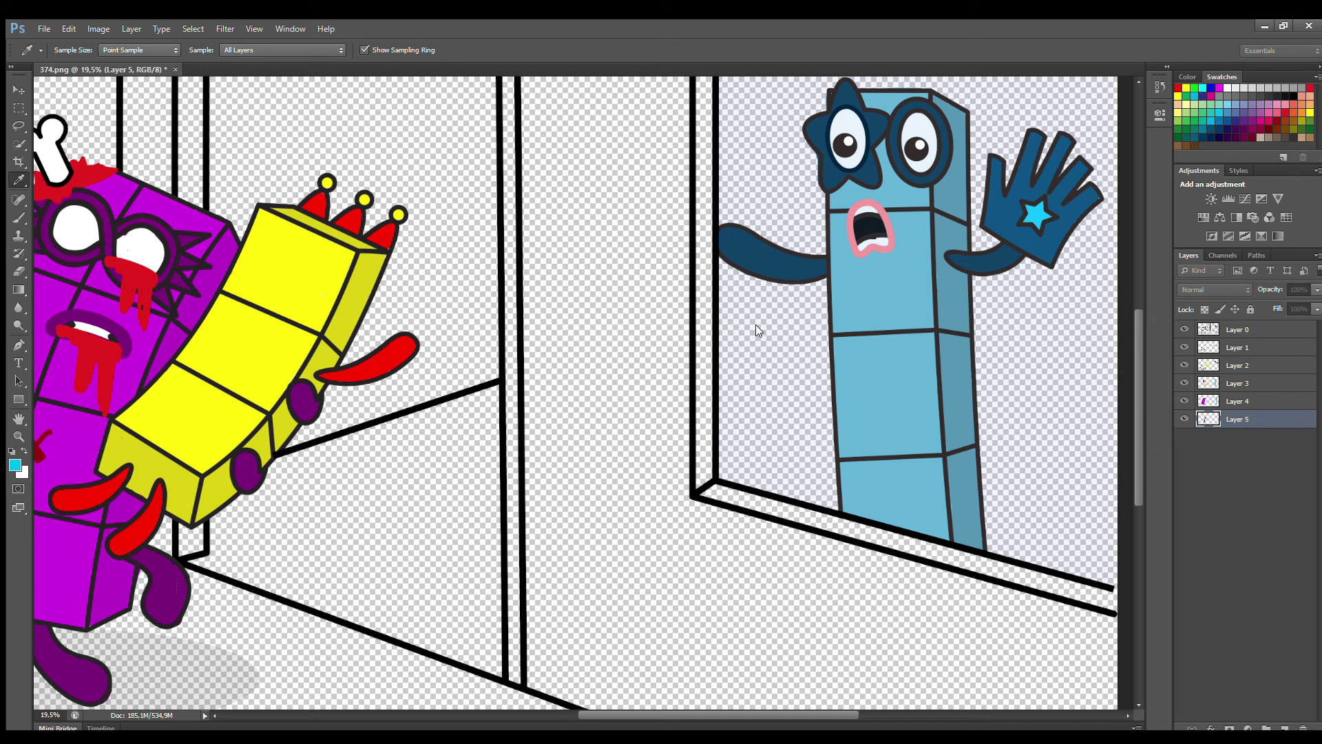
pyautogui.press('b')
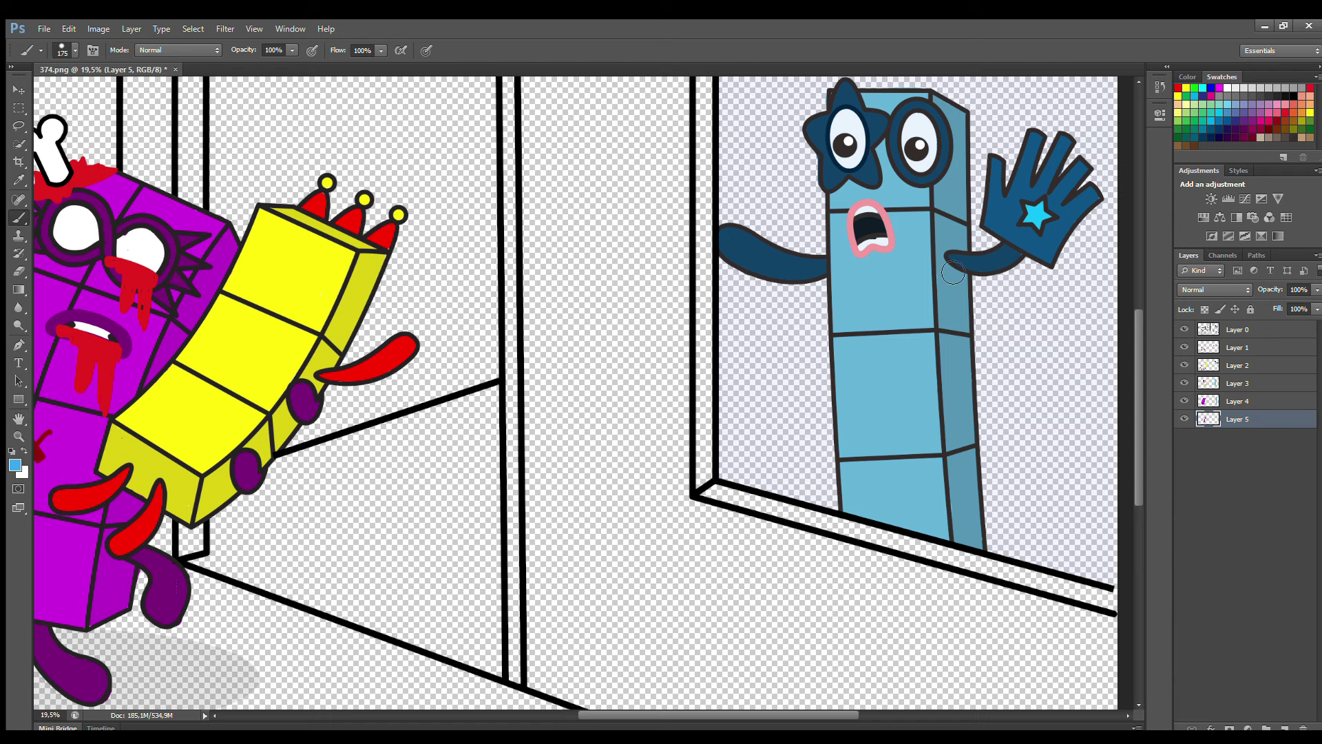
pyautogui.press('i')
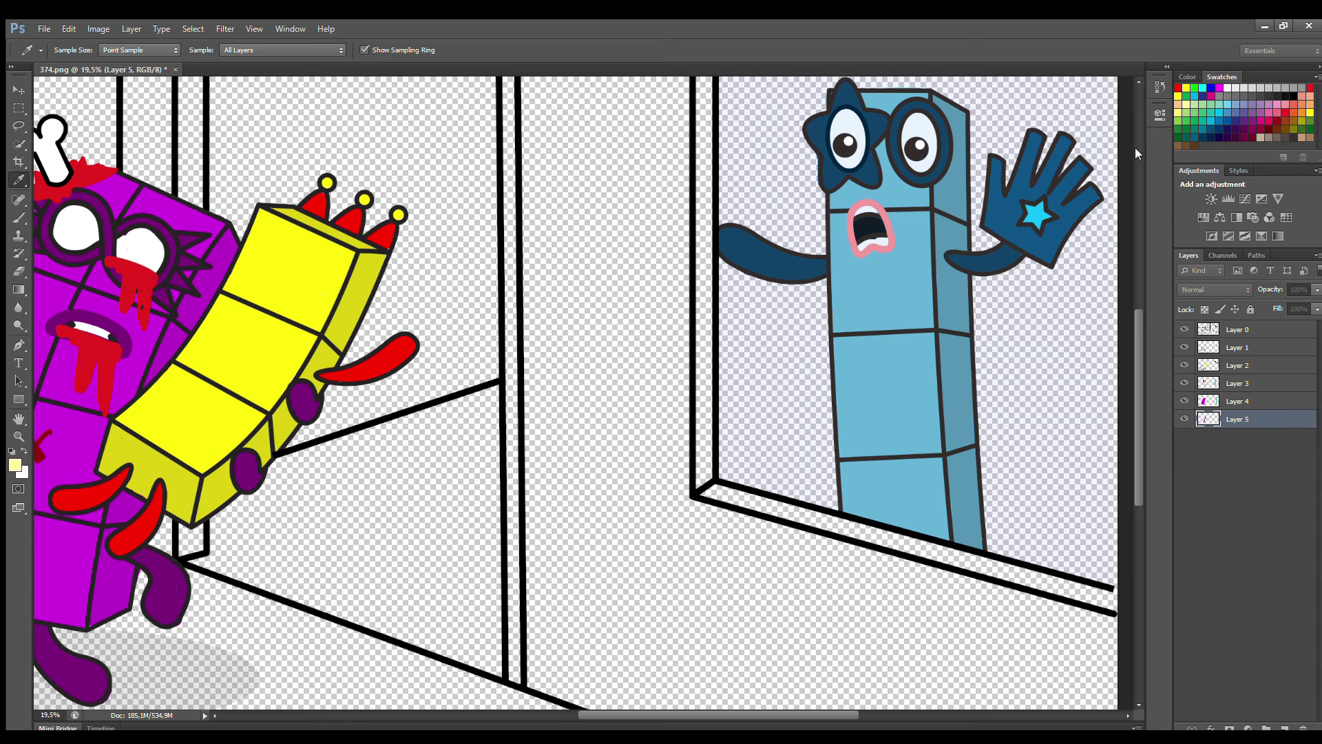
pyautogui.click(859, 250)
pyautogui.press('b')
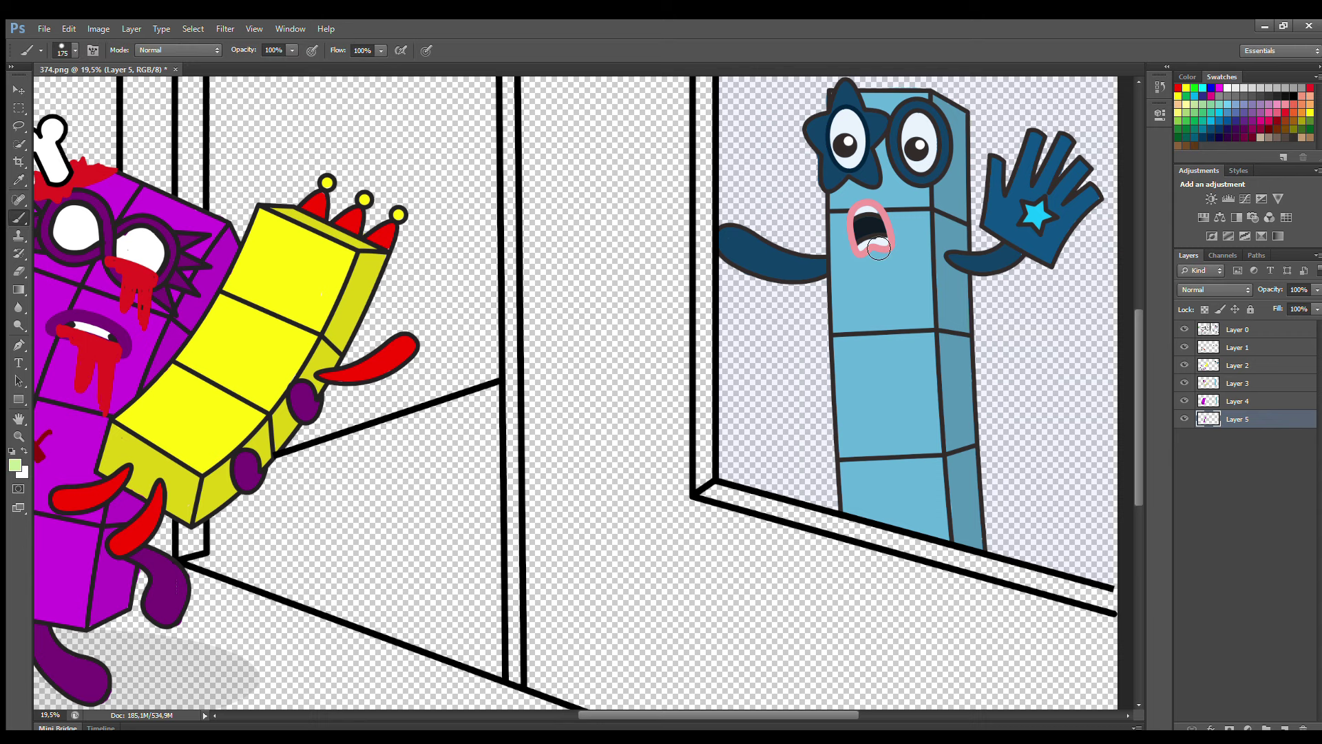
pyautogui.moveTo(1134, 412); pyautogui.dragTo(1134, 374)
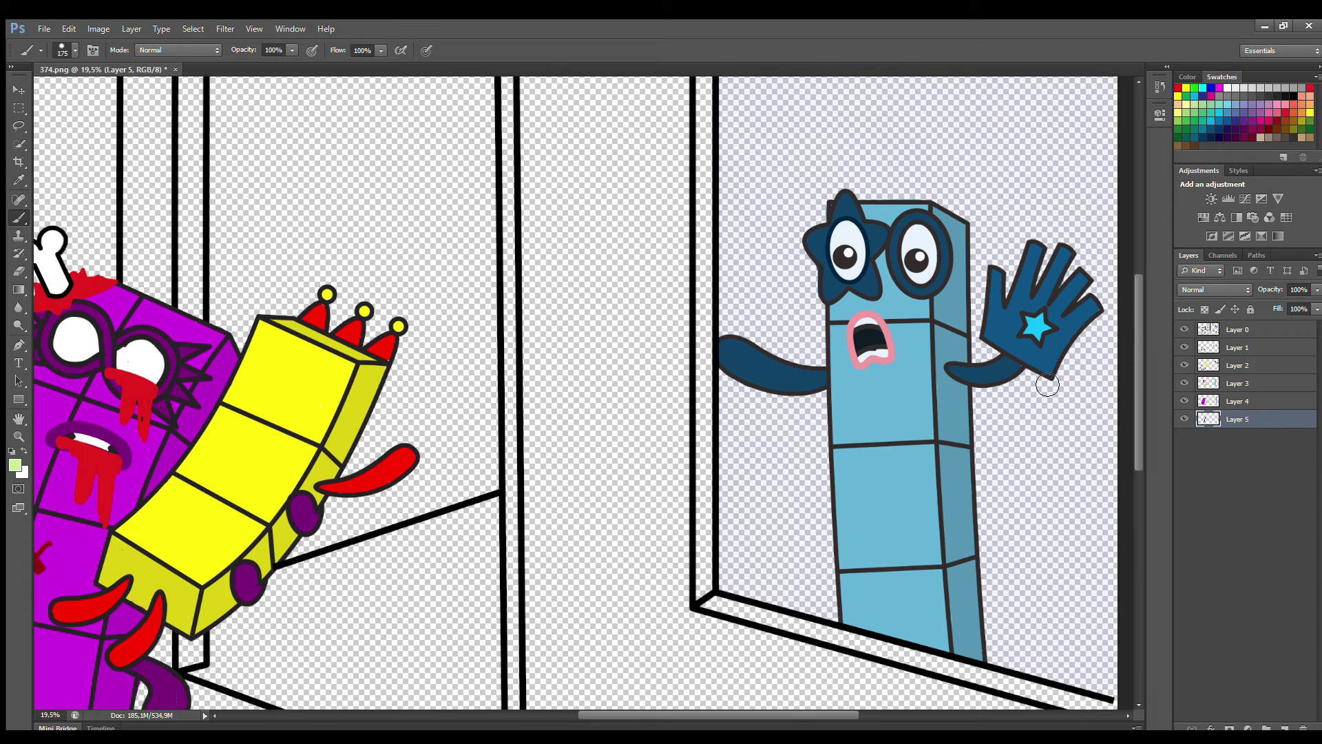
pyautogui.scroll(-1, 911, 276)
pyautogui.press(']')
pyautogui.press(']')
pyautogui.moveTo(777, 84)
pyautogui.mouseDown()
pyautogui.moveTo(773, 369)
pyautogui.moveTo(790, 509)
pyautogui.mouseUp()
pyautogui.press('[')
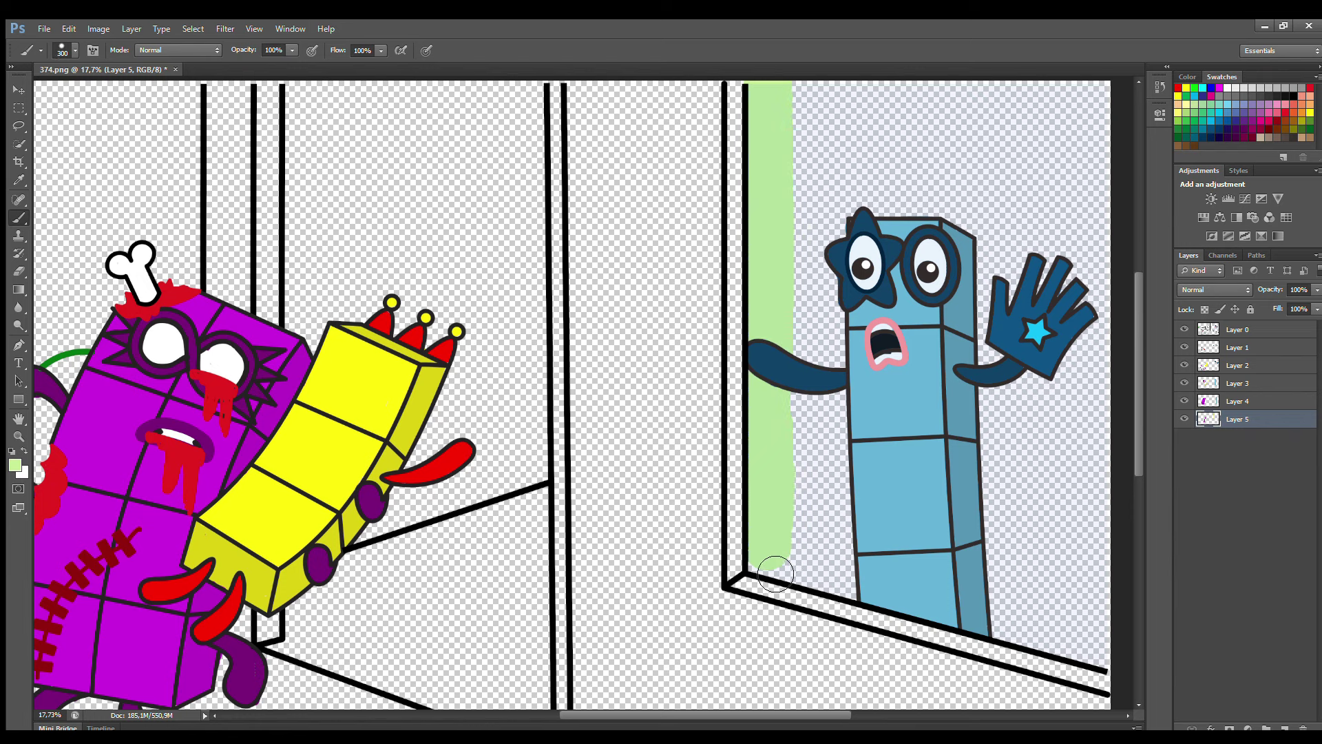
pyautogui.moveTo(774, 560)
pyautogui.mouseDown()
pyautogui.moveTo(1105, 662)
pyautogui.moveTo(1123, 411)
pyautogui.moveTo(1128, 422)
pyautogui.moveTo(1128, 125)
pyautogui.moveTo(821, 129)
pyautogui.moveTo(1073, 198)
pyautogui.moveTo(909, 248)
pyautogui.moveTo(875, 273)
pyautogui.moveTo(1037, 357)
pyautogui.moveTo(1062, 355)
pyautogui.moveTo(856, 380)
pyautogui.moveTo(1065, 421)
pyautogui.moveTo(843, 443)
pyautogui.moveTo(1057, 620)
pyautogui.moveTo(961, 504)
pyautogui.moveTo(895, 493)
pyautogui.mouseUp()
pyautogui.press(']')
pyautogui.press(']')
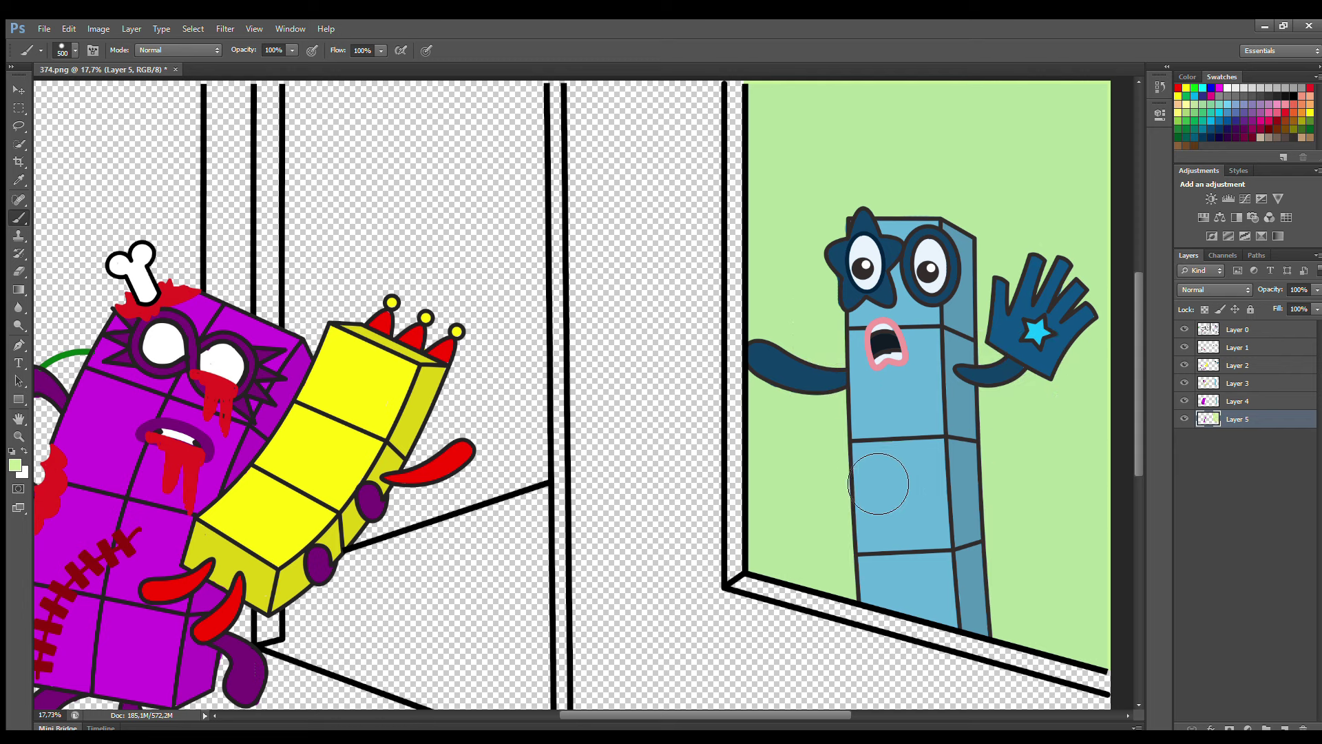
# Paint soft, paler diagonal reflection streaks across the window's green background on Layer 5
pyautogui.press('i')
pyautogui.press('b')
pyautogui.moveTo(822, 175)
pyautogui.mouseDown()
pyautogui.moveTo(953, 240)
pyautogui.moveTo(1095, 349)
pyautogui.mouseUp()
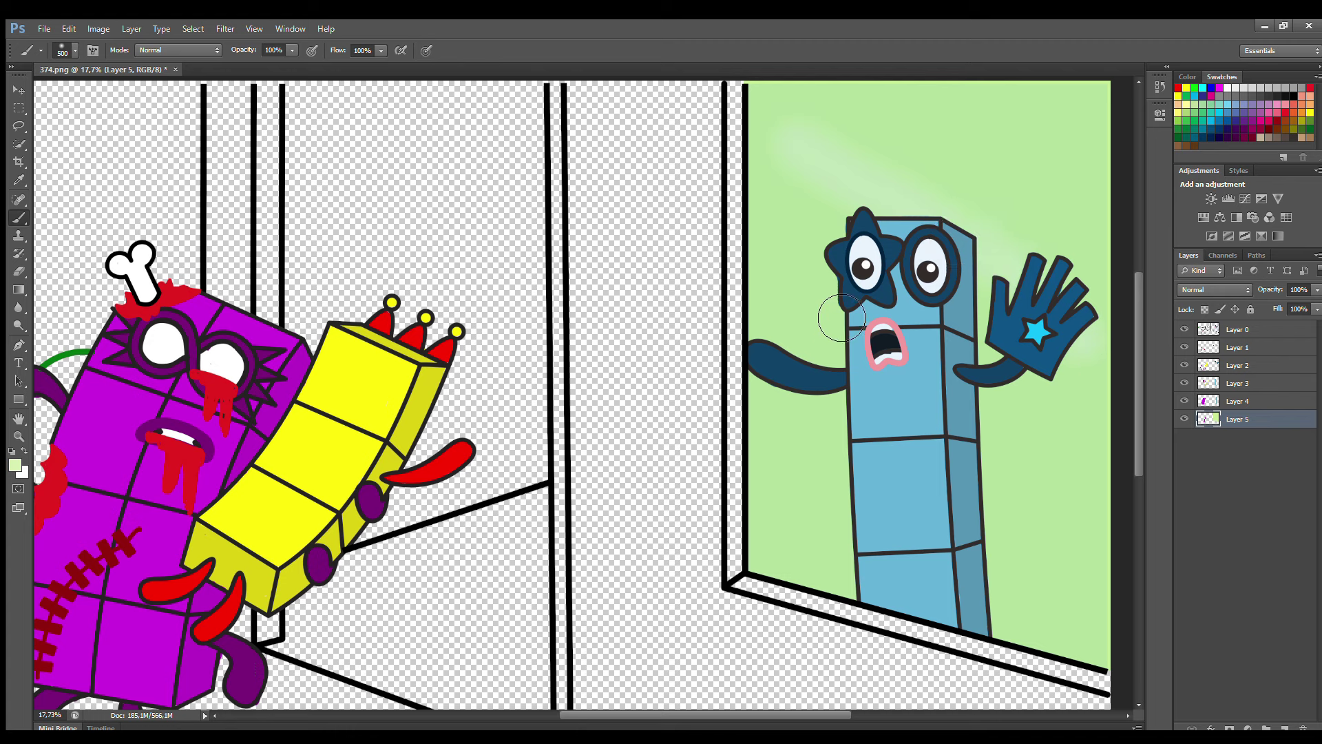
pyautogui.moveTo(835, 304); pyautogui.dragTo(1092, 502)
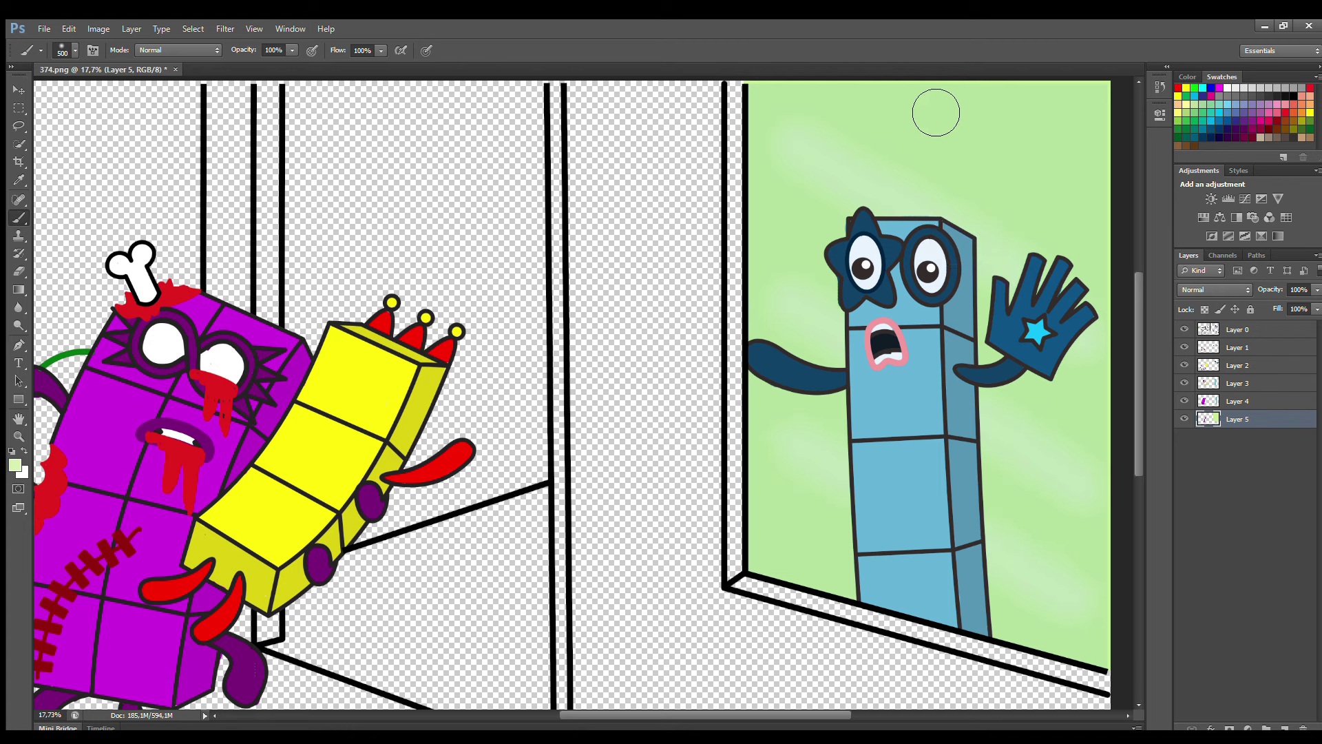
pyautogui.moveTo(936, 112); pyautogui.dragTo(1102, 218)
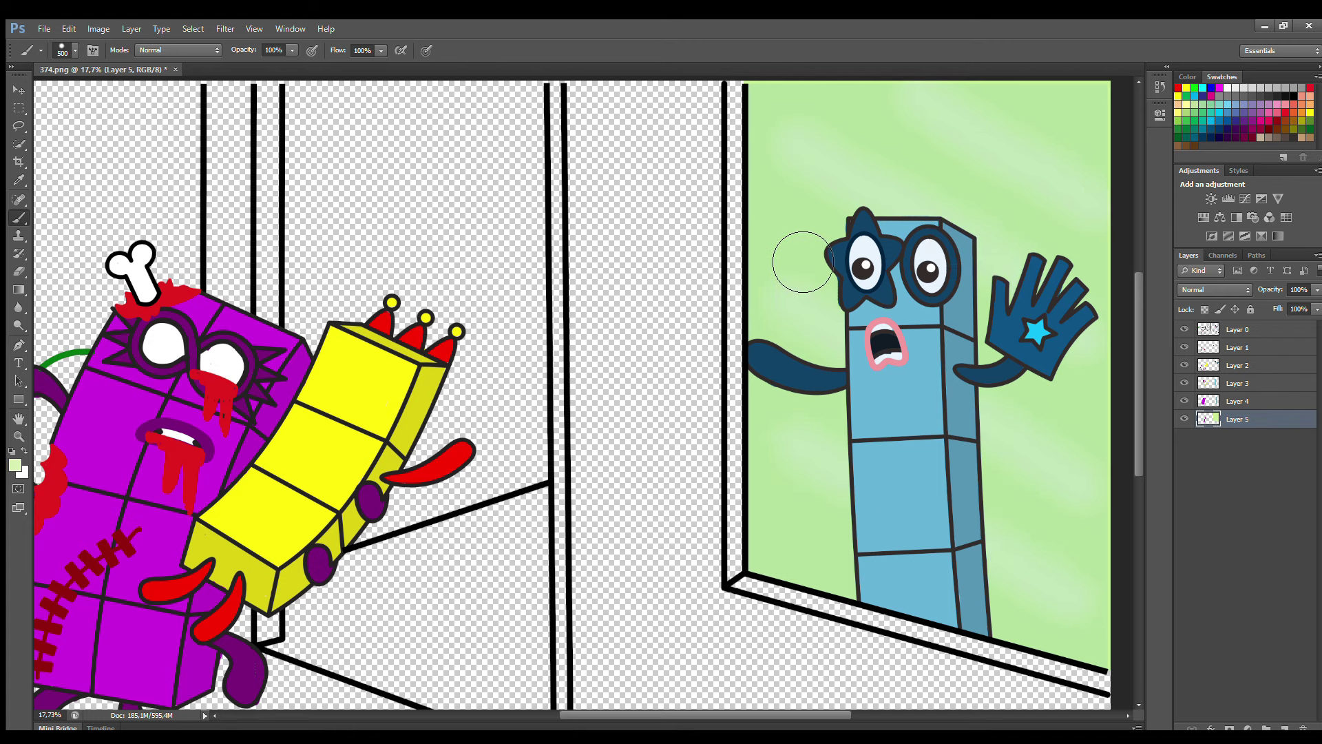
# Add a layer below Layer 5 and fill the ground around the zombie with medium green
pyautogui.hotkey('ctrl', '0')
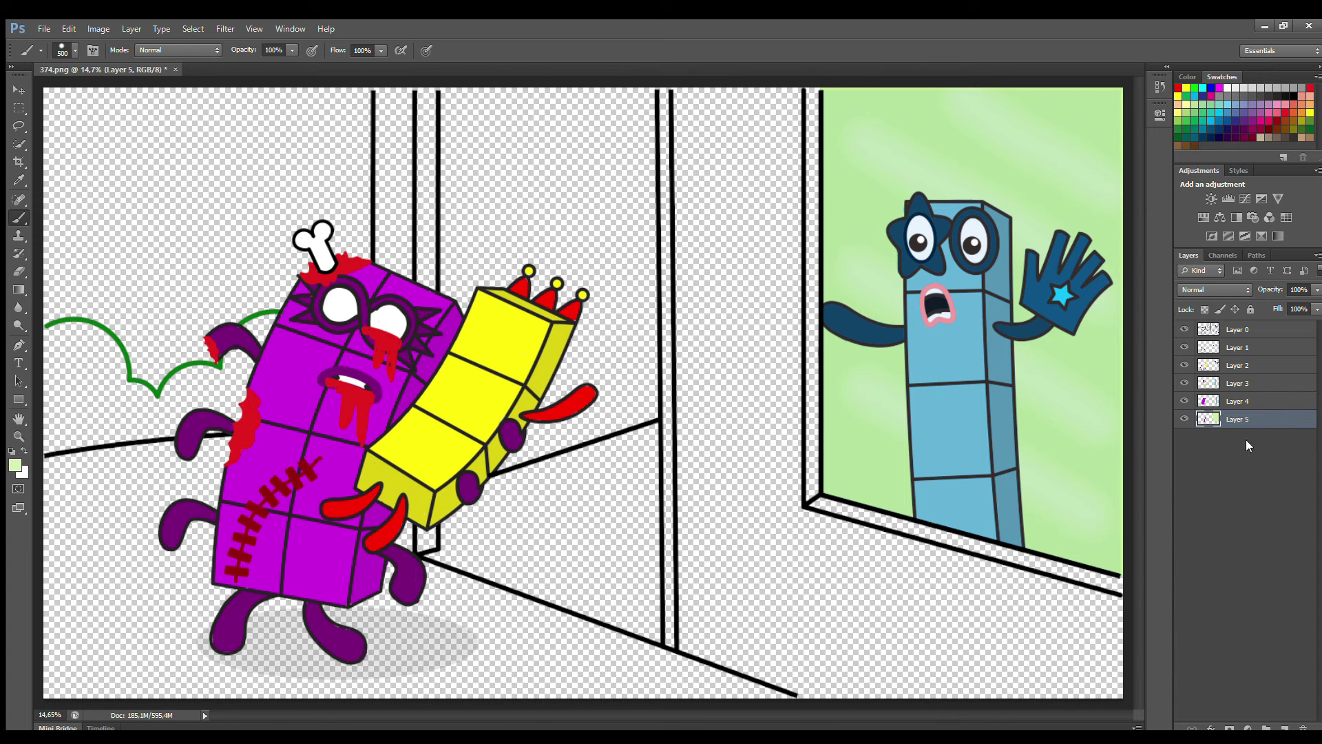
pyautogui.click(1284, 728)
pyautogui.press('i')
pyautogui.click(128, 363)
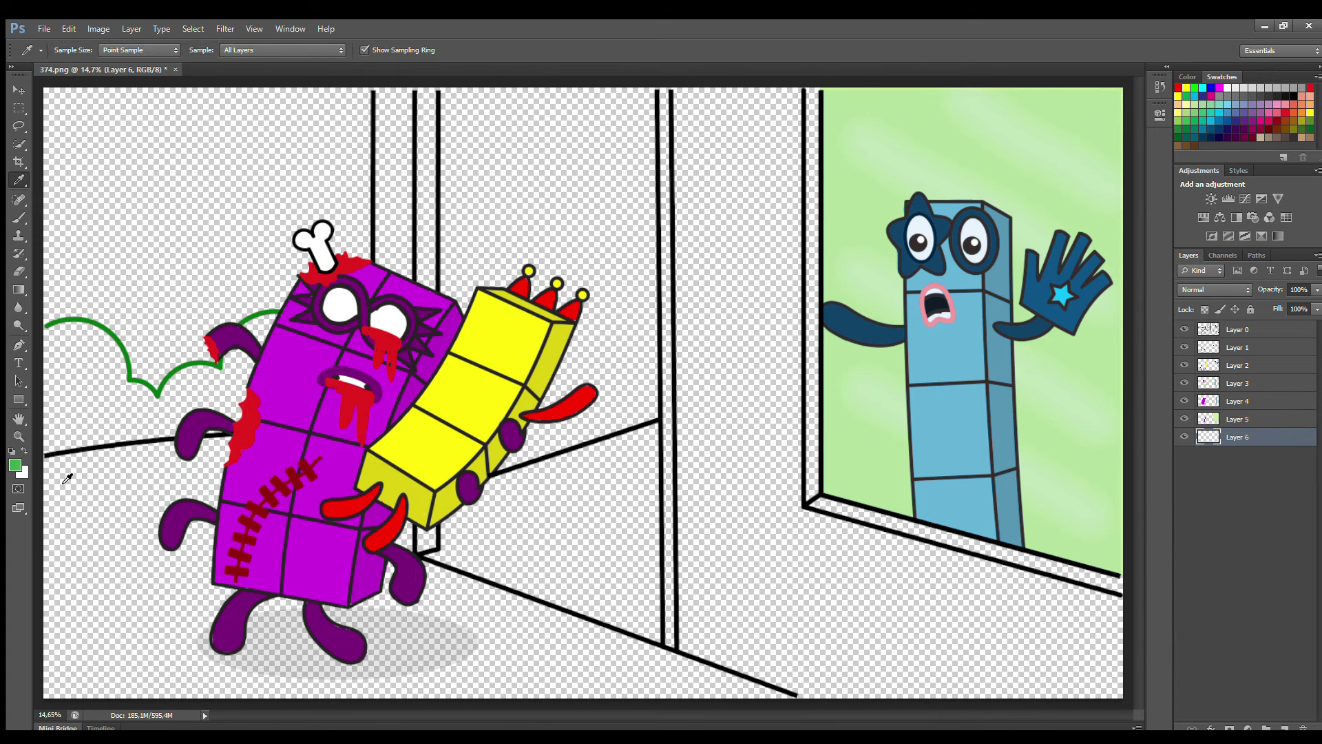
pyautogui.press('b')
pyautogui.moveTo(70, 492)
pyautogui.mouseDown()
pyautogui.moveTo(104, 473)
pyautogui.moveTo(230, 458)
pyautogui.mouseUp()
pyautogui.moveTo(423, 572)
pyautogui.mouseDown()
pyautogui.moveTo(797, 719)
pyautogui.moveTo(202, 709)
pyautogui.moveTo(63, 696)
pyautogui.moveTo(60, 680)
pyautogui.moveTo(71, 608)
pyautogui.moveTo(165, 503)
pyautogui.moveTo(220, 518)
pyautogui.moveTo(151, 551)
pyautogui.moveTo(307, 581)
pyautogui.moveTo(670, 702)
pyautogui.moveTo(108, 676)
pyautogui.moveTo(196, 629)
pyautogui.moveTo(217, 703)
pyautogui.moveTo(331, 652)
pyautogui.mouseUp()
pyautogui.press(']')
pyautogui.press(']')
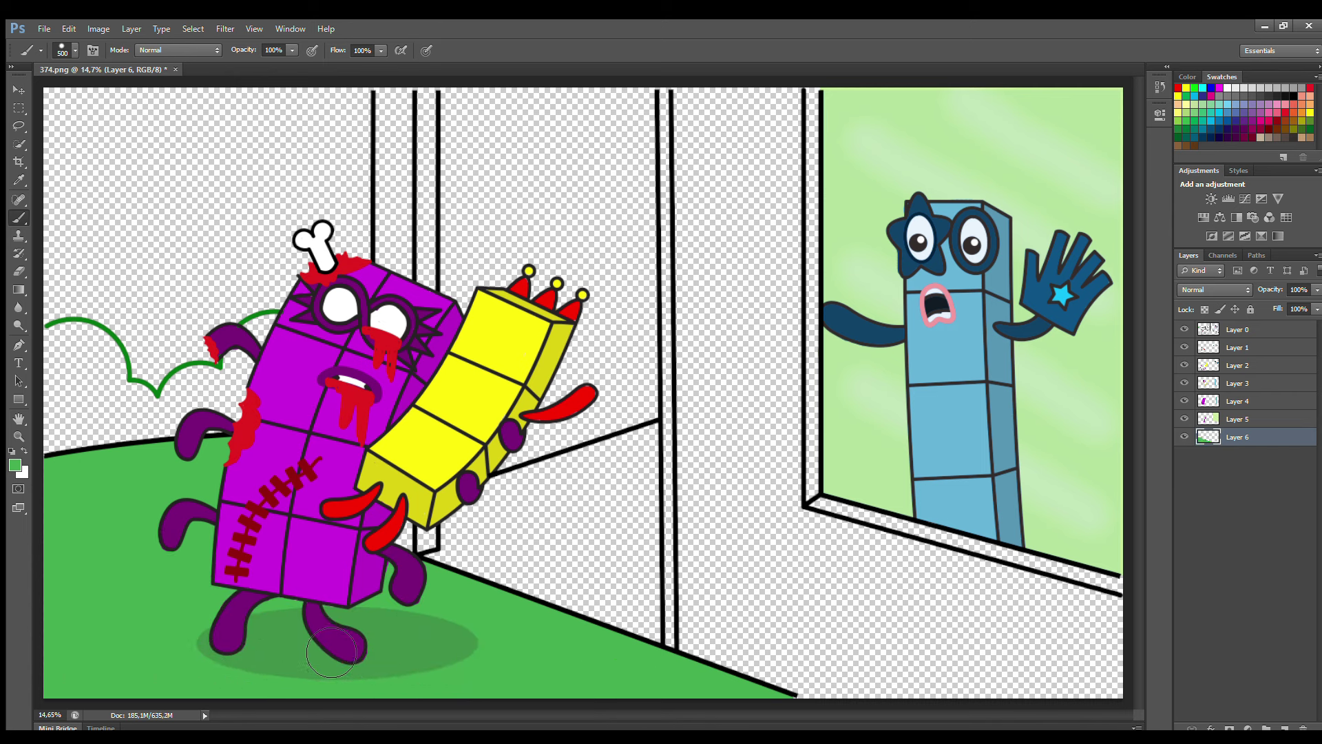
# Paint the window frame light grey along its side and lower edge on Layer 6
pyautogui.click(1264, 89)
pyautogui.press('[')
pyautogui.press('[')
pyautogui.press('[')
pyautogui.moveTo(818, 97)
pyautogui.mouseDown()
pyautogui.moveTo(825, 482)
pyautogui.moveTo(955, 541)
pyautogui.moveTo(1126, 587)
pyautogui.mouseUp()
# Add a layer below Layer 6 and paint both door posts orange-tan
pyautogui.click(1284, 728)
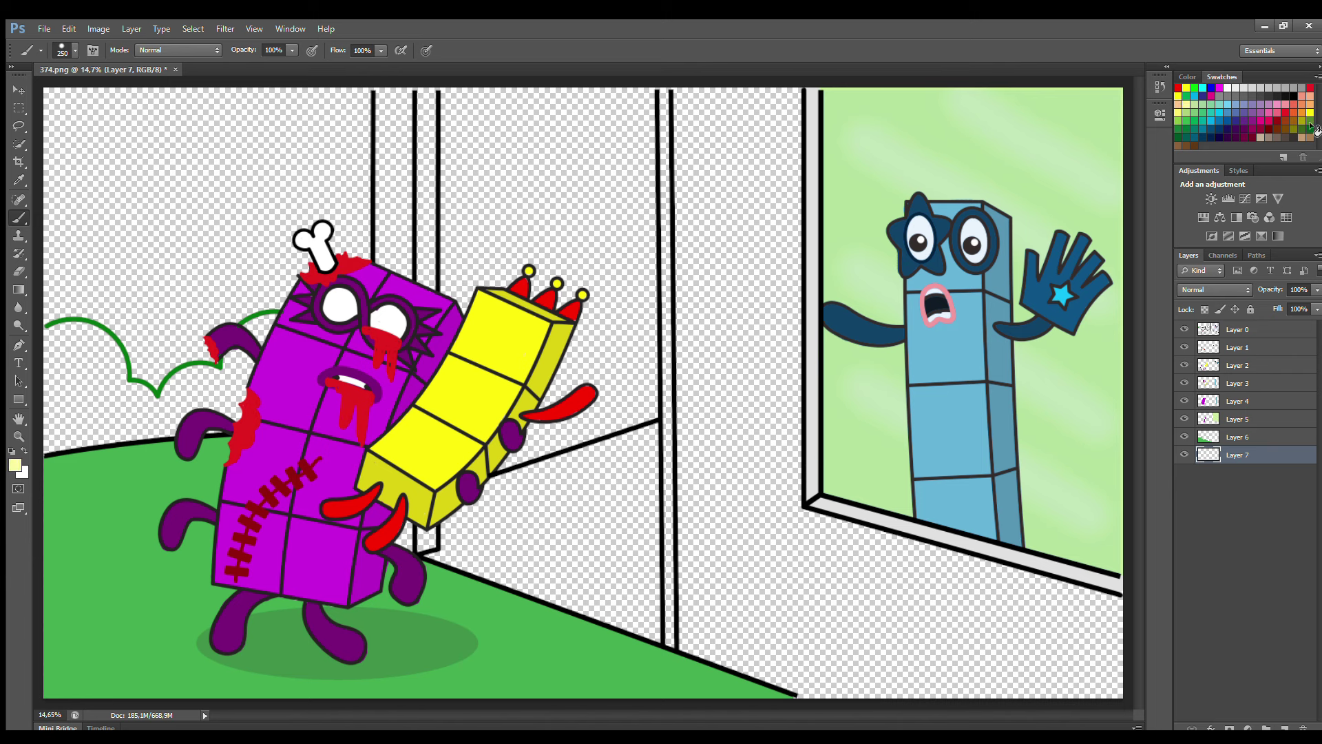
pyautogui.press('i')
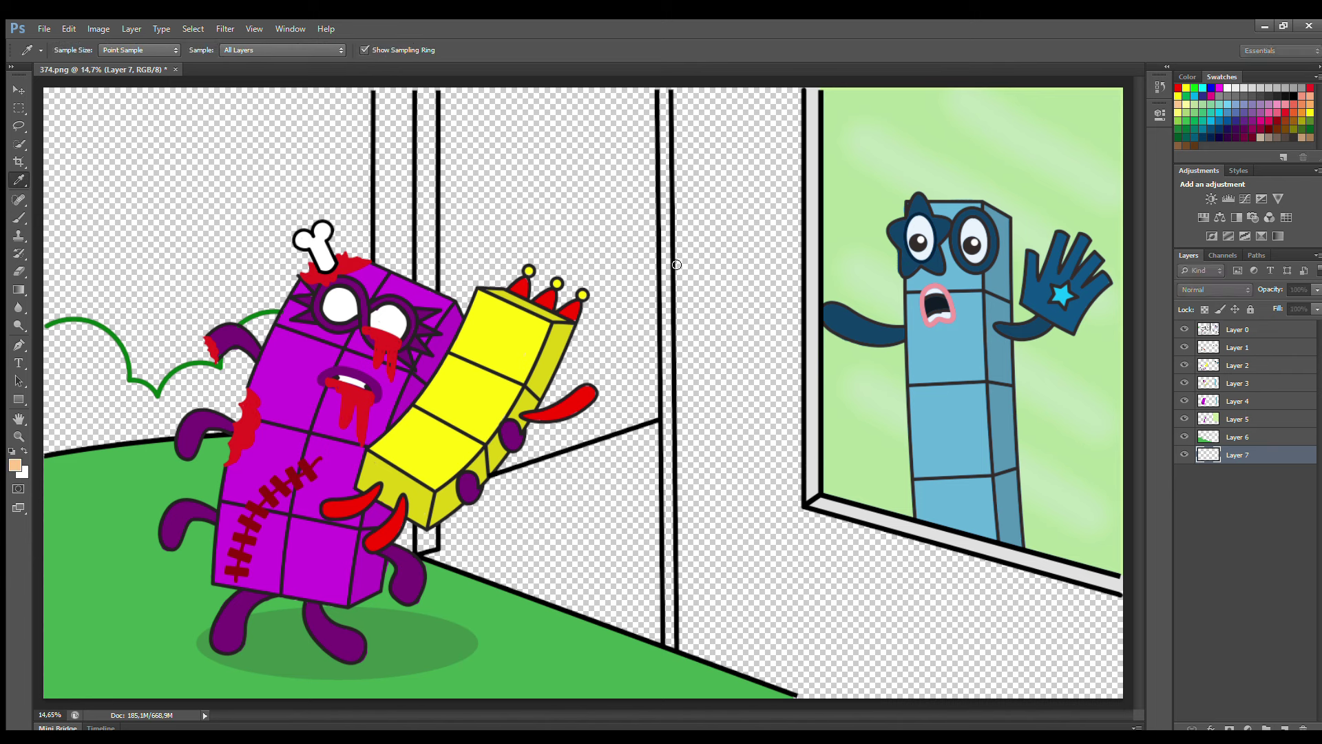
pyautogui.press('b')
pyautogui.moveTo(664, 100); pyautogui.dragTo(670, 648)
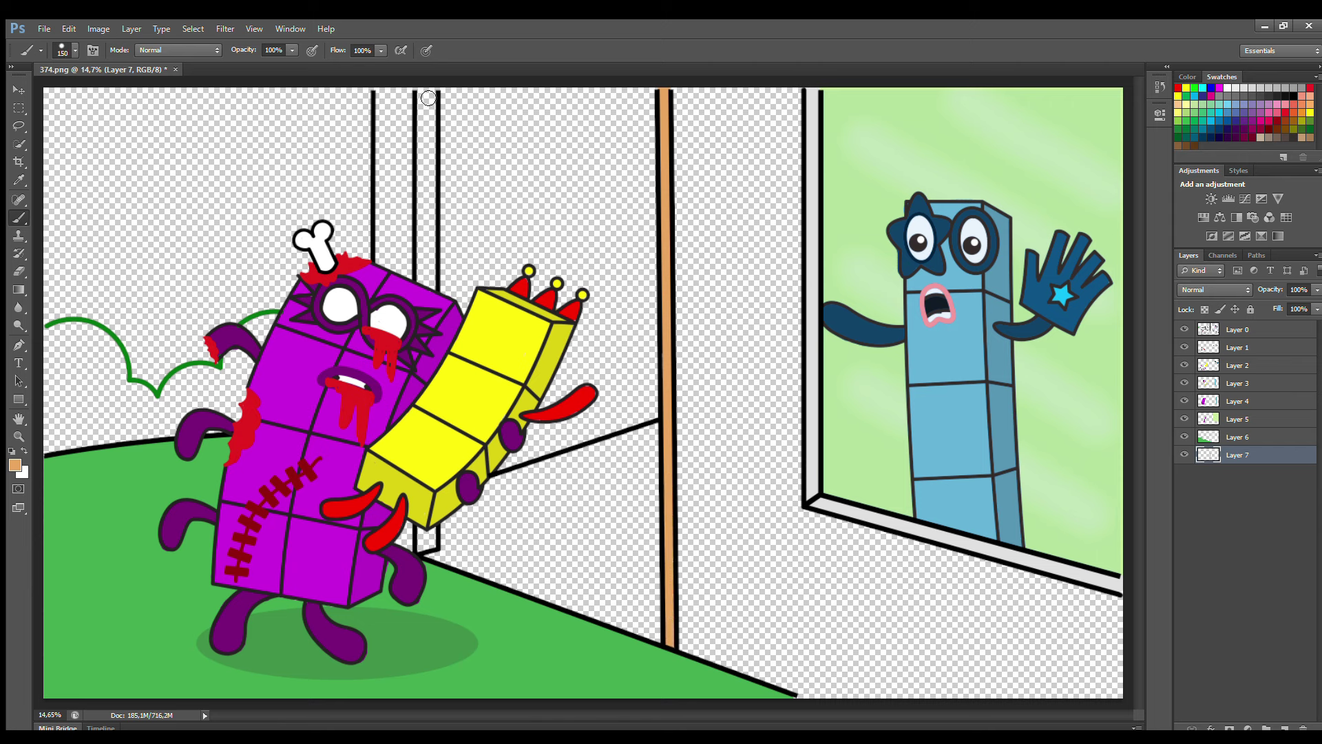
pyautogui.moveTo(427, 93)
pyautogui.mouseDown()
pyautogui.moveTo(431, 295)
pyautogui.moveTo(434, 140)
pyautogui.mouseUp()
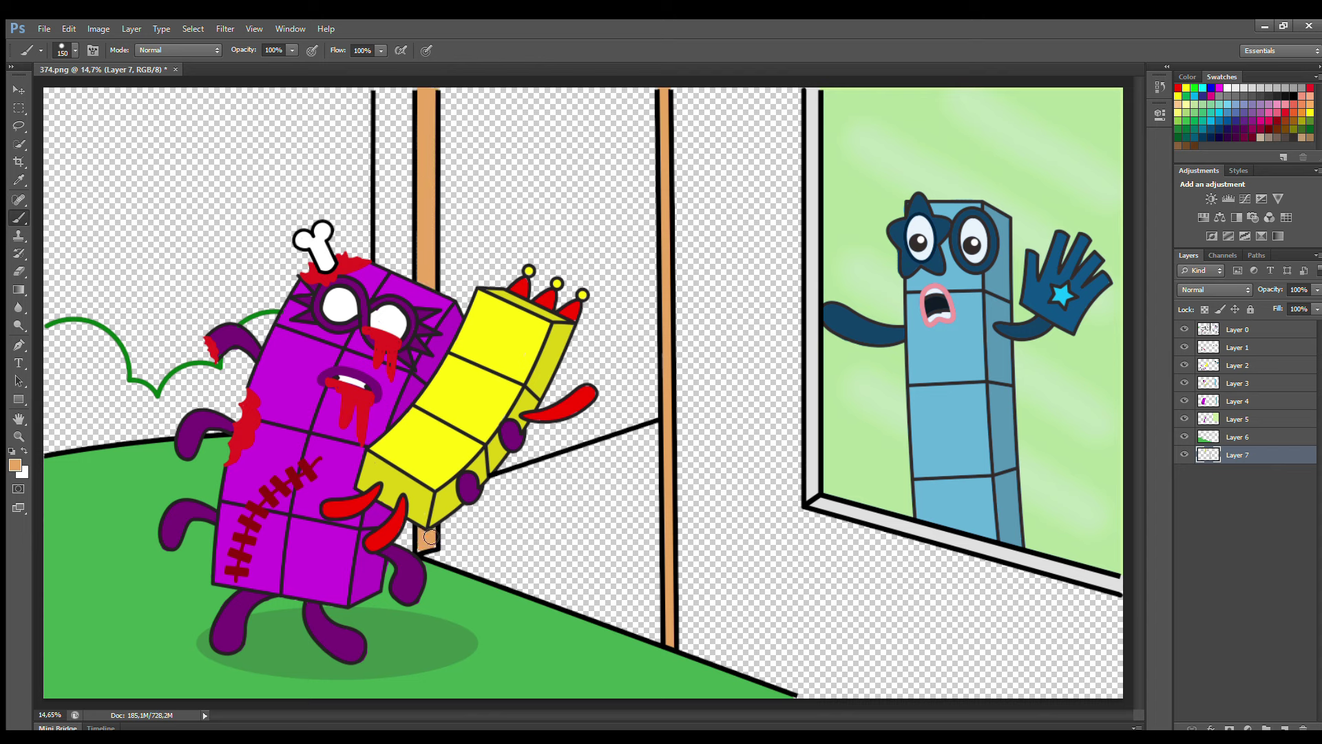
# Add another layer and fill the bushes behind the zombie with dark green matching their outline
pyautogui.keyDown('ctrl'); pyautogui.click(1285, 728); pyautogui.keyUp('ctrl')
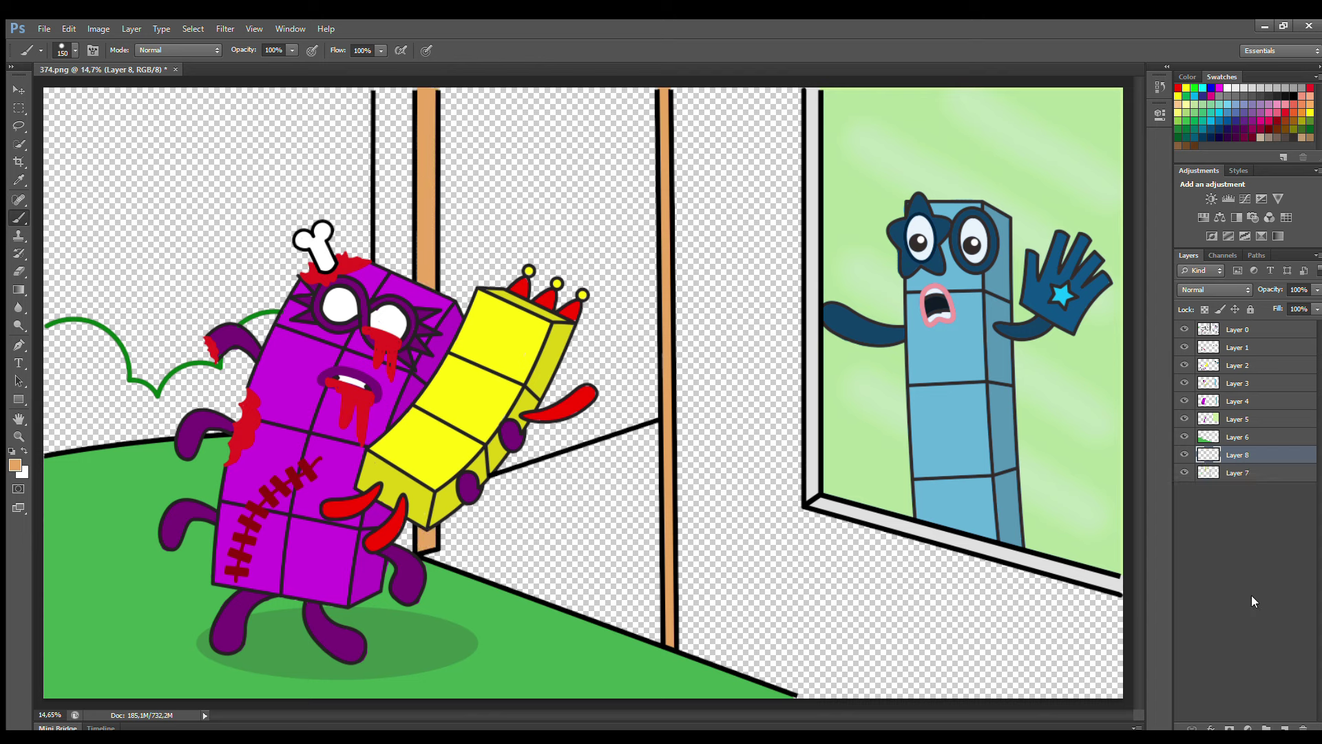
pyautogui.click(19, 181)
pyautogui.click(19, 218)
pyautogui.moveTo(50, 329)
pyautogui.mouseDown()
pyautogui.moveTo(93, 344)
pyautogui.moveTo(135, 396)
pyautogui.moveTo(176, 404)
pyautogui.moveTo(247, 353)
pyautogui.moveTo(134, 455)
pyautogui.moveTo(76, 386)
pyautogui.moveTo(130, 462)
pyautogui.mouseUp()
pyautogui.press(']')
pyautogui.press(']')
# Paint the house wall around the window and the strip beside the far door post light peach on Layer 8
pyautogui.click(1238, 474)
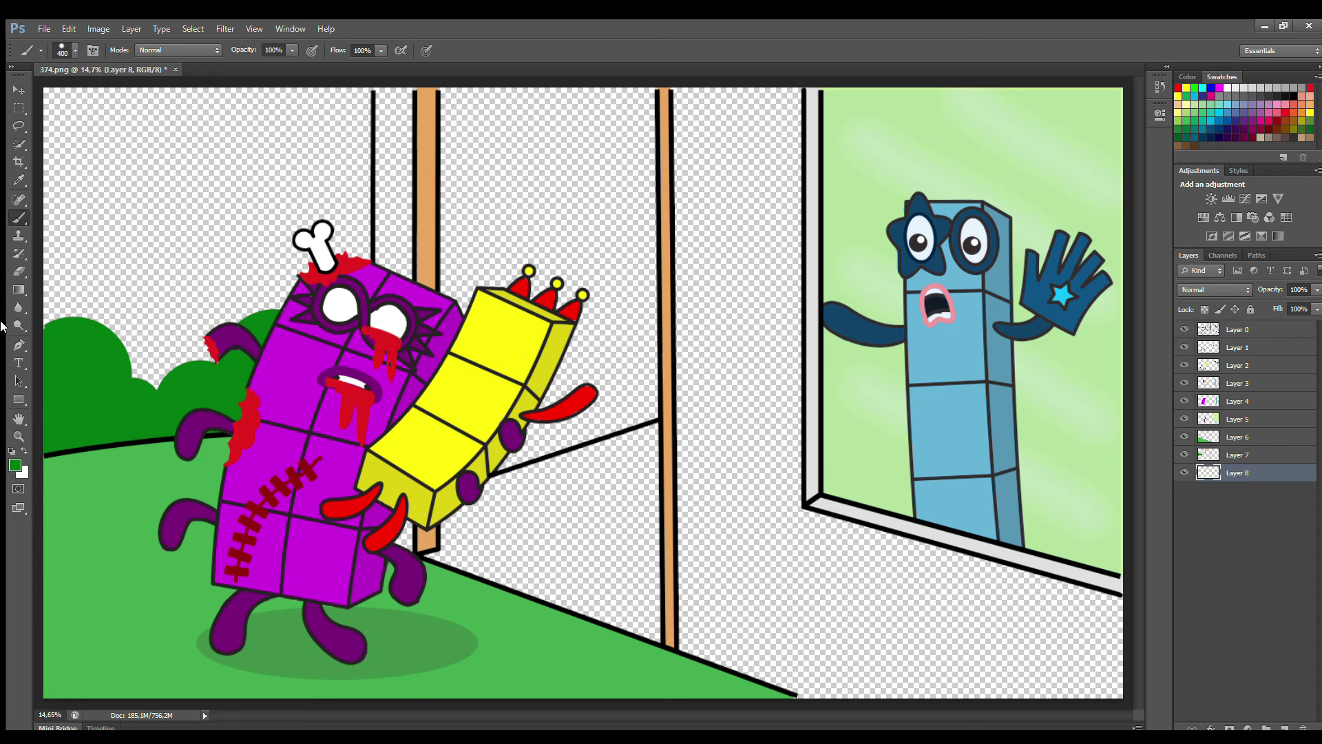
pyautogui.press('i')
pyautogui.moveTo(427, 310); pyautogui.dragTo(22, 463)
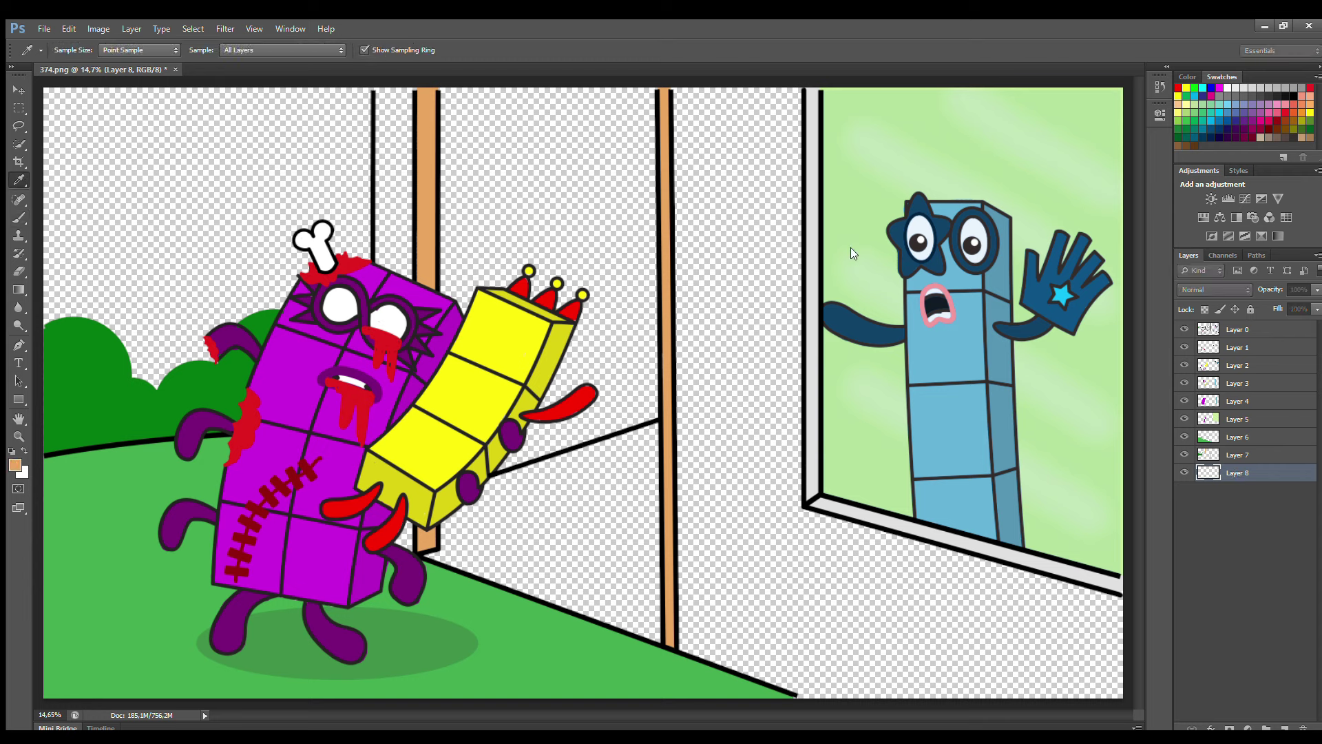
pyautogui.press('b')
pyautogui.moveTo(694, 97)
pyautogui.mouseDown()
pyautogui.moveTo(704, 594)
pyautogui.moveTo(795, 702)
pyautogui.moveTo(1104, 721)
pyautogui.moveTo(1136, 626)
pyautogui.moveTo(788, 533)
pyautogui.moveTo(1056, 622)
pyautogui.moveTo(795, 568)
pyautogui.moveTo(1078, 660)
pyautogui.moveTo(771, 609)
pyautogui.moveTo(1081, 694)
pyautogui.moveTo(804, 679)
pyautogui.moveTo(867, 681)
pyautogui.moveTo(810, 502)
pyautogui.moveTo(810, 145)
pyautogui.moveTo(730, 133)
pyautogui.moveTo(767, 542)
pyautogui.moveTo(770, 137)
pyautogui.moveTo(732, 535)
pyautogui.mouseUp()
pyautogui.moveTo(396, 93); pyautogui.dragTo(411, 298)
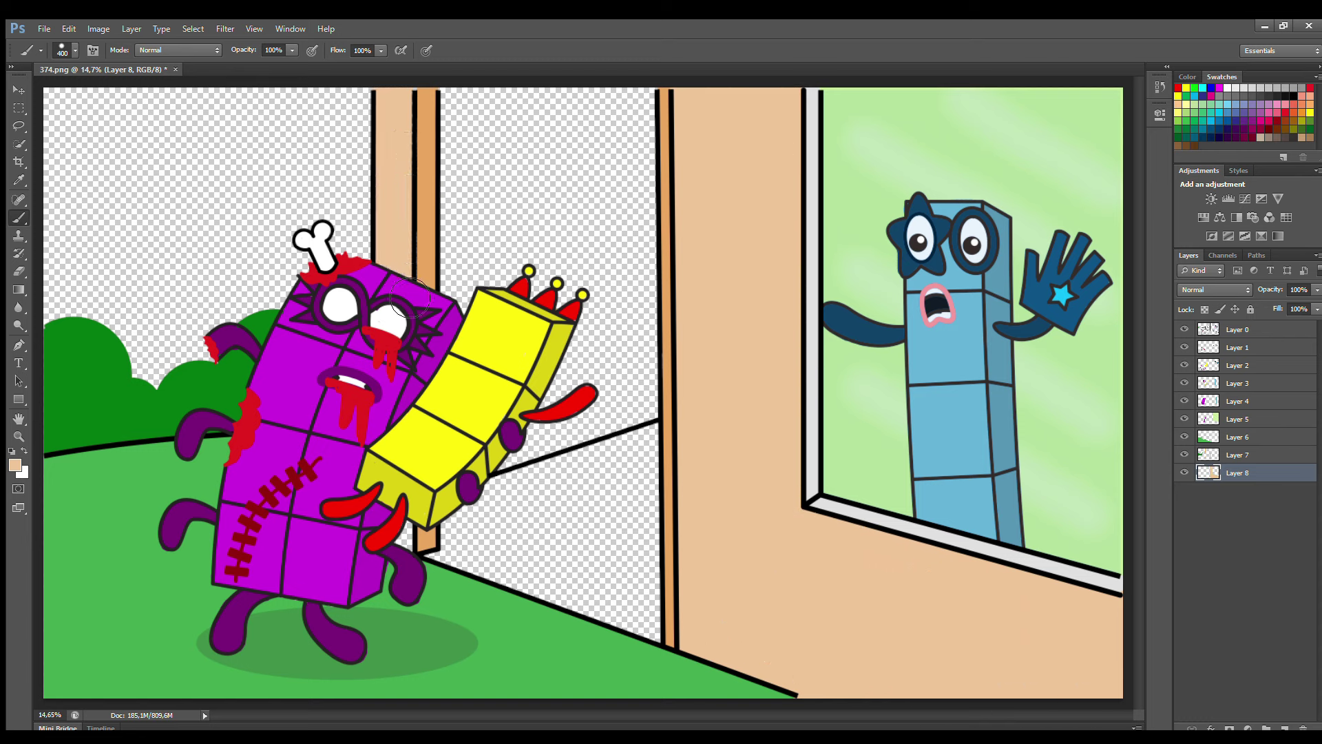
pyautogui.moveTo(411, 535); pyautogui.dragTo(407, 561)
# Fill the interior wall seen through the doorway with pale green on Layer 8
pyautogui.press('i')
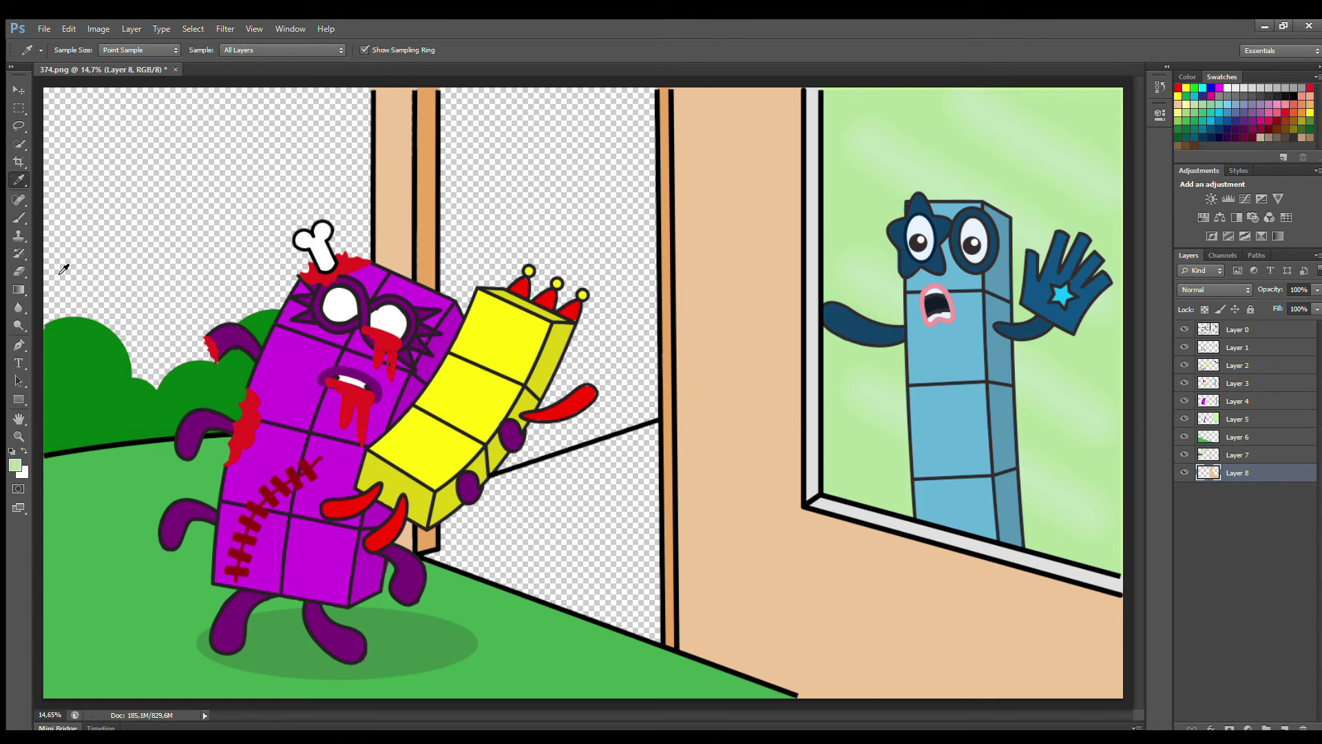
pyautogui.press('b')
pyautogui.moveTo(462, 104)
pyautogui.mouseDown()
pyautogui.moveTo(472, 288)
pyautogui.moveTo(501, 471)
pyautogui.moveTo(660, 420)
pyautogui.moveTo(660, 99)
pyautogui.moveTo(594, 123)
pyautogui.moveTo(623, 149)
pyautogui.moveTo(583, 212)
pyautogui.moveTo(513, 240)
pyautogui.moveTo(628, 228)
pyautogui.moveTo(635, 302)
pyautogui.moveTo(554, 409)
pyautogui.moveTo(593, 387)
pyautogui.mouseUp()
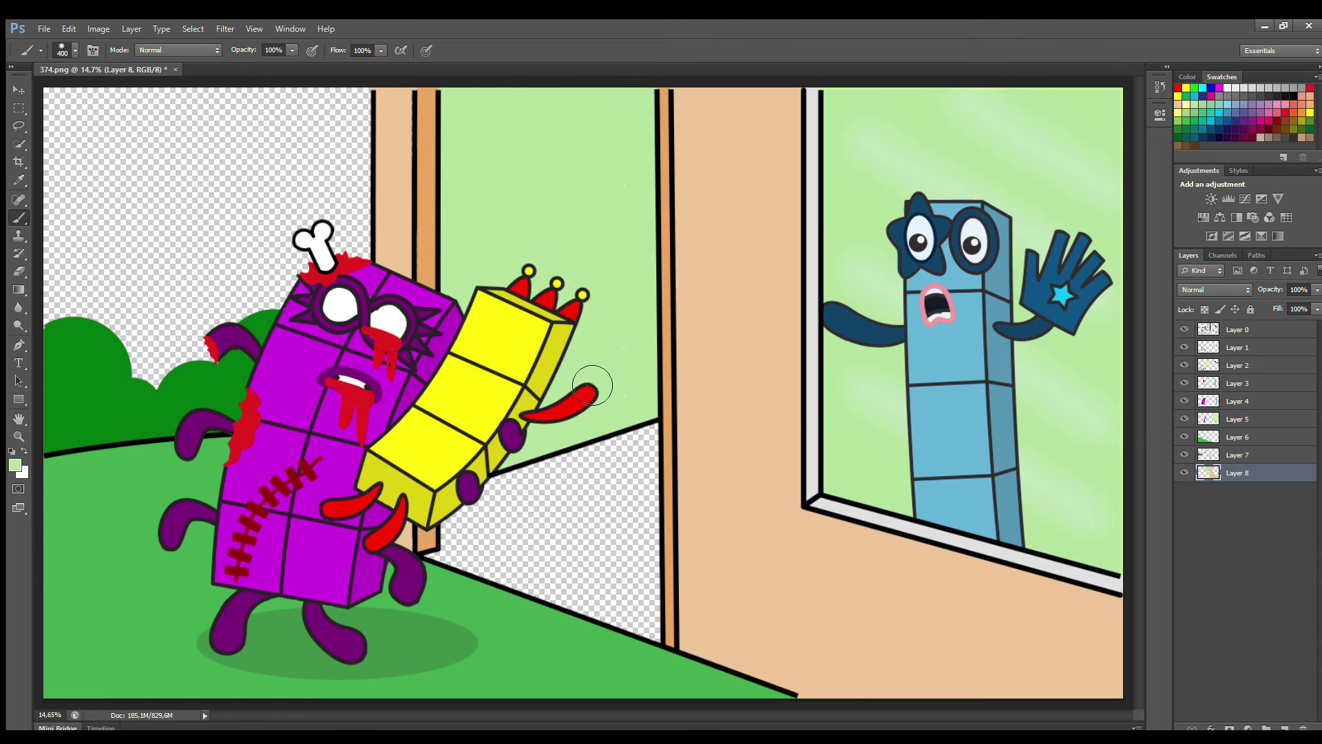
# Add a layer below Layer 8 and fill the floor inside the doorway with dark olive green
pyautogui.click(1285, 728)
pyautogui.press('i')
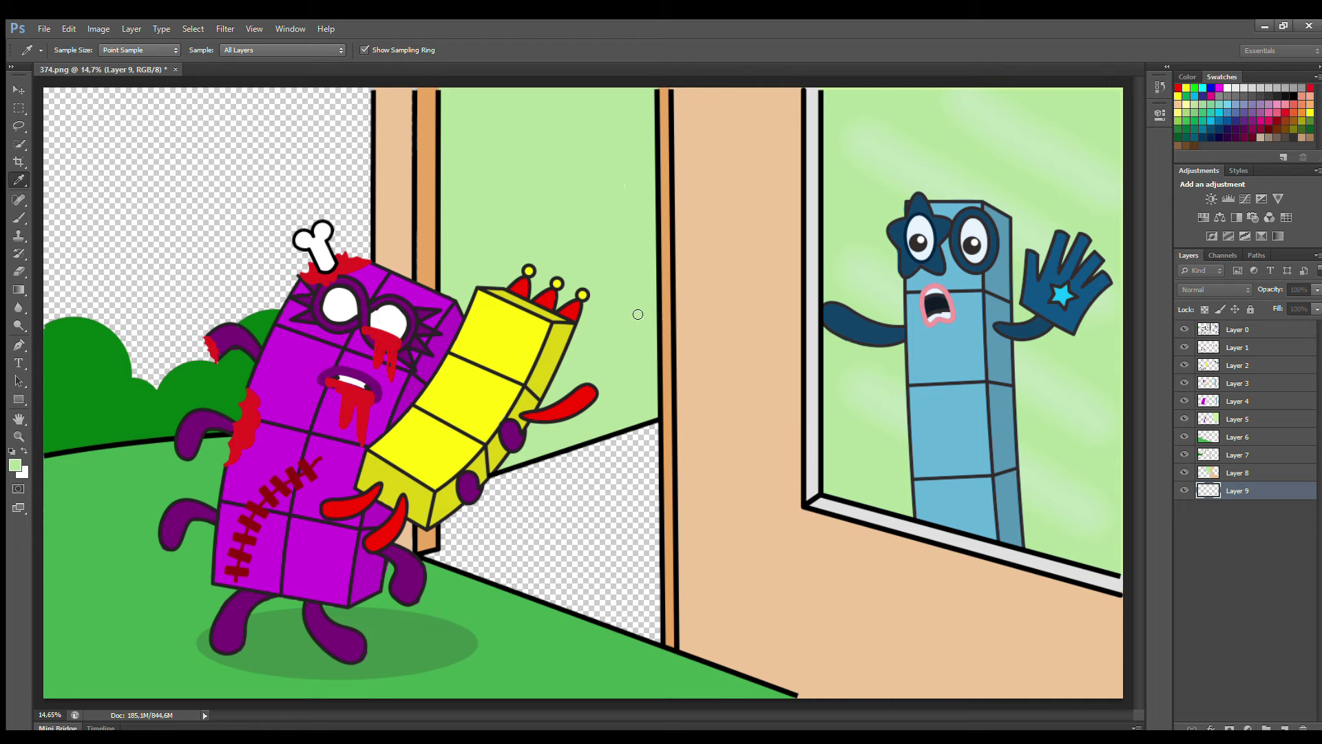
pyautogui.click(386, 644)
pyautogui.press('b')
pyautogui.moveTo(520, 519)
pyautogui.mouseDown()
pyautogui.moveTo(460, 538)
pyautogui.moveTo(529, 502)
pyautogui.moveTo(667, 481)
pyautogui.moveTo(673, 647)
pyautogui.moveTo(494, 582)
pyautogui.moveTo(647, 498)
pyautogui.moveTo(625, 543)
pyautogui.moveTo(652, 616)
pyautogui.mouseUp()
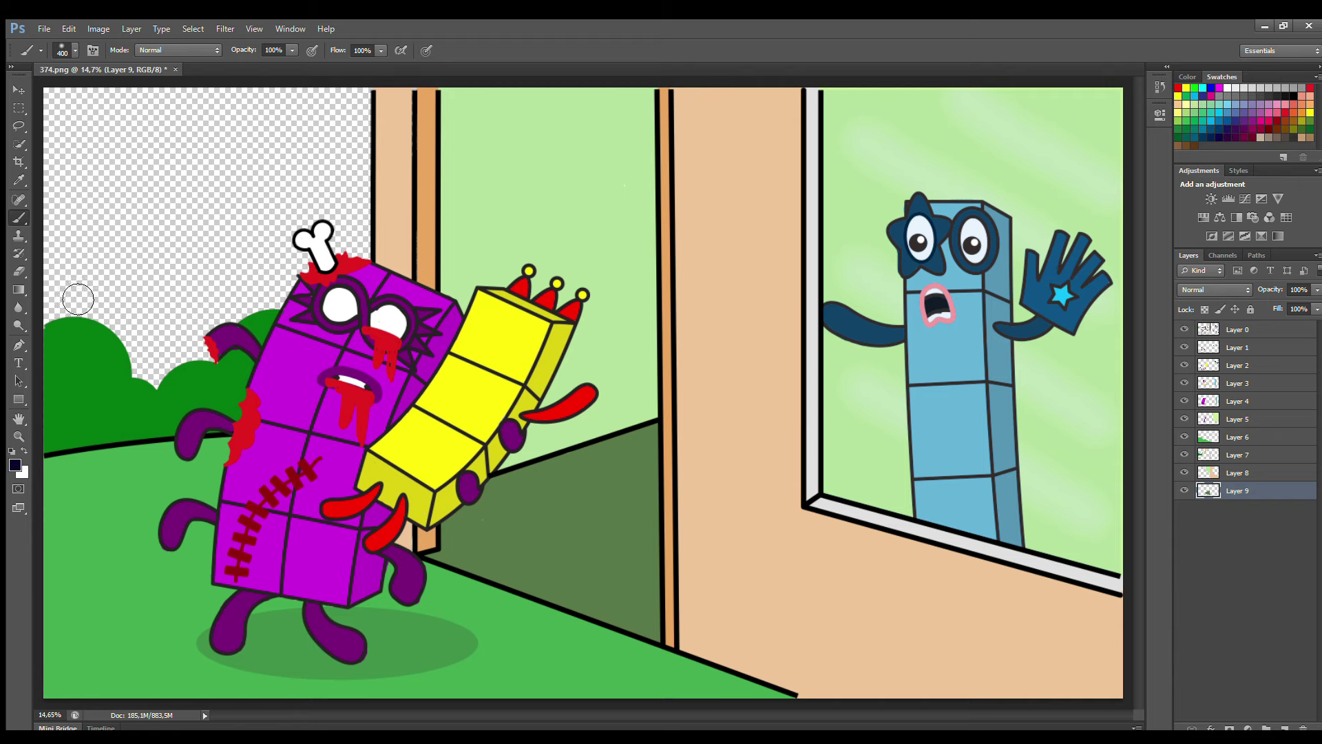
# Paint the sky just above the bushes near-black navy on Layer 9 and the upper sky dark purple on a new layer below
pyautogui.moveTo(86, 350)
pyautogui.mouseDown()
pyautogui.moveTo(255, 296)
pyautogui.moveTo(103, 276)
pyautogui.moveTo(289, 262)
pyautogui.moveTo(393, 235)
pyautogui.mouseUp()
pyautogui.press('i')
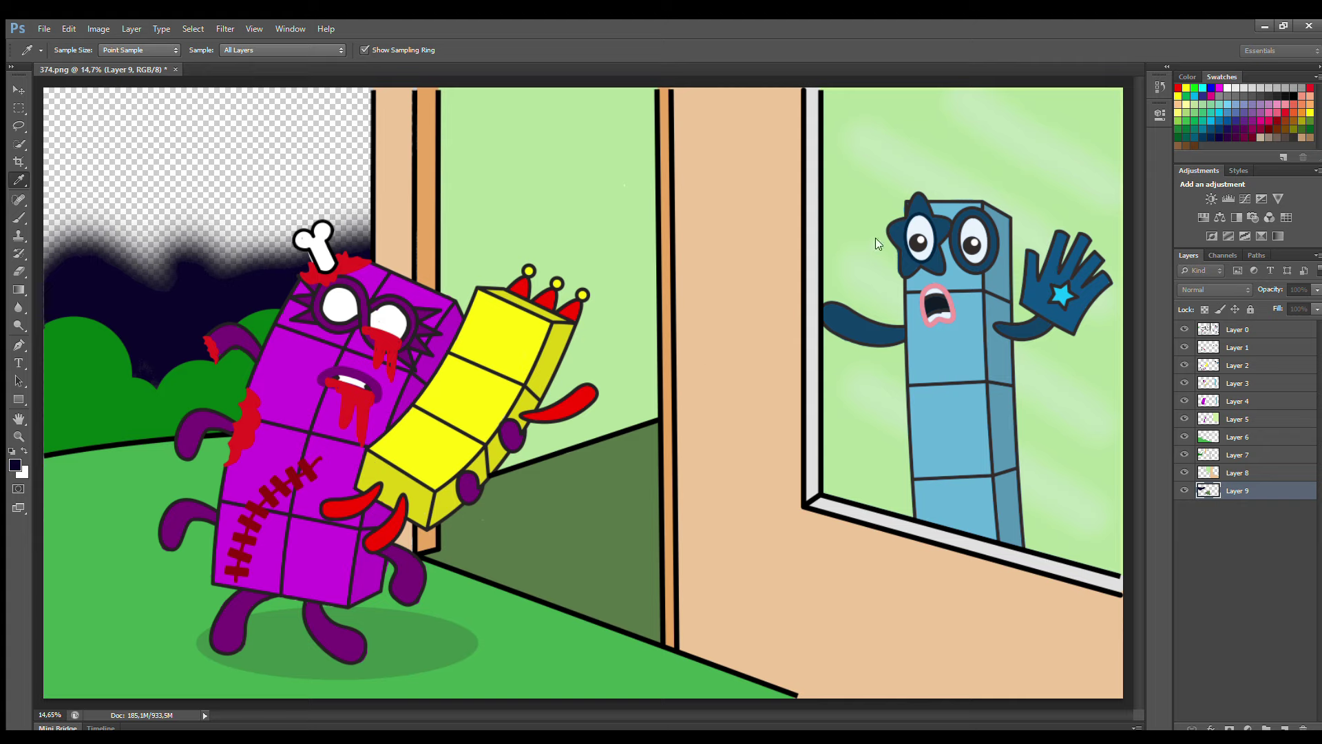
pyautogui.press('b')
pyautogui.hotkey('ctrl', 'shift', 'alt', 'n')
pyautogui.click(1231, 510)
pyautogui.moveTo(66, 269)
pyautogui.mouseDown()
pyautogui.moveTo(88, 245)
pyautogui.moveTo(248, 236)
pyautogui.moveTo(185, 211)
pyautogui.moveTo(75, 131)
pyautogui.moveTo(203, 130)
pyautogui.moveTo(89, 242)
pyautogui.mouseUp()
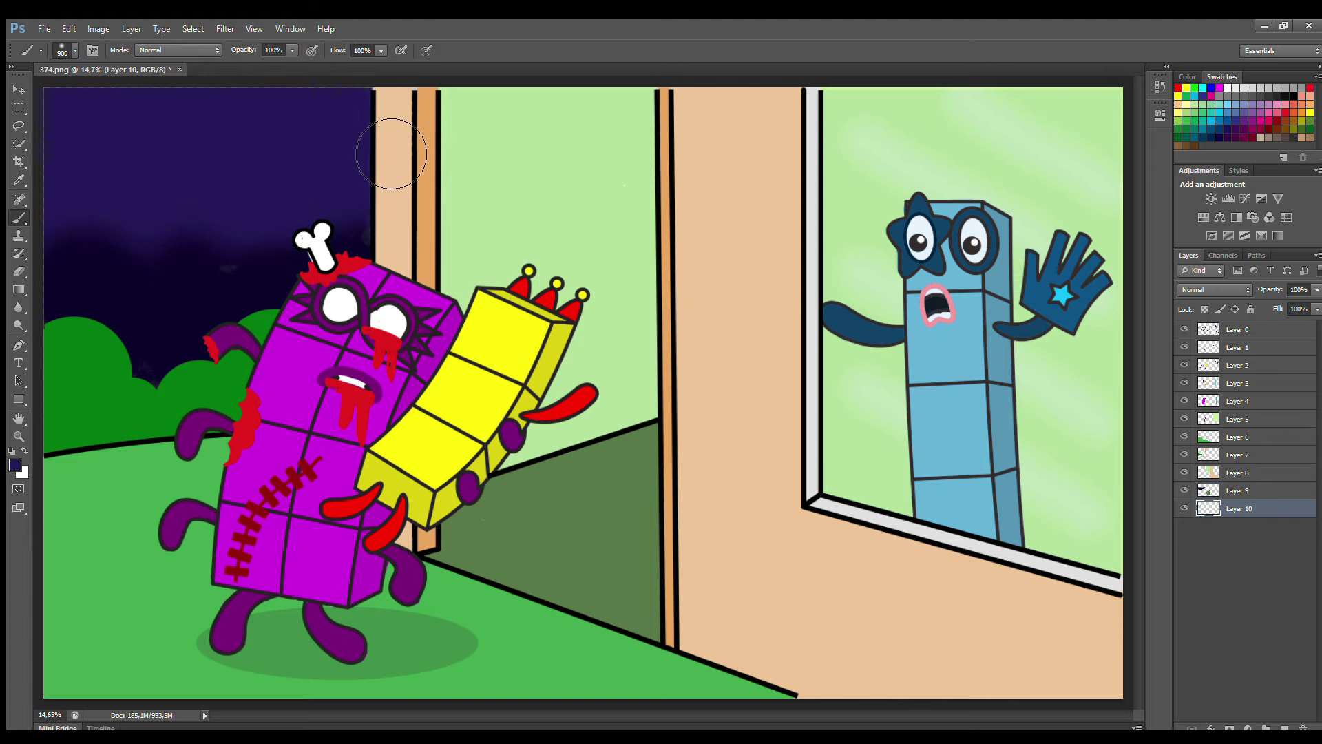
pyautogui.moveTo(207, 220)
pyautogui.mouseDown()
pyautogui.moveTo(156, 257)
pyautogui.moveTo(197, 380)
pyautogui.mouseUp()
# Blend the middle band of the night sky with a deep navy between the two sky tones on Layer 10
pyautogui.press('i')
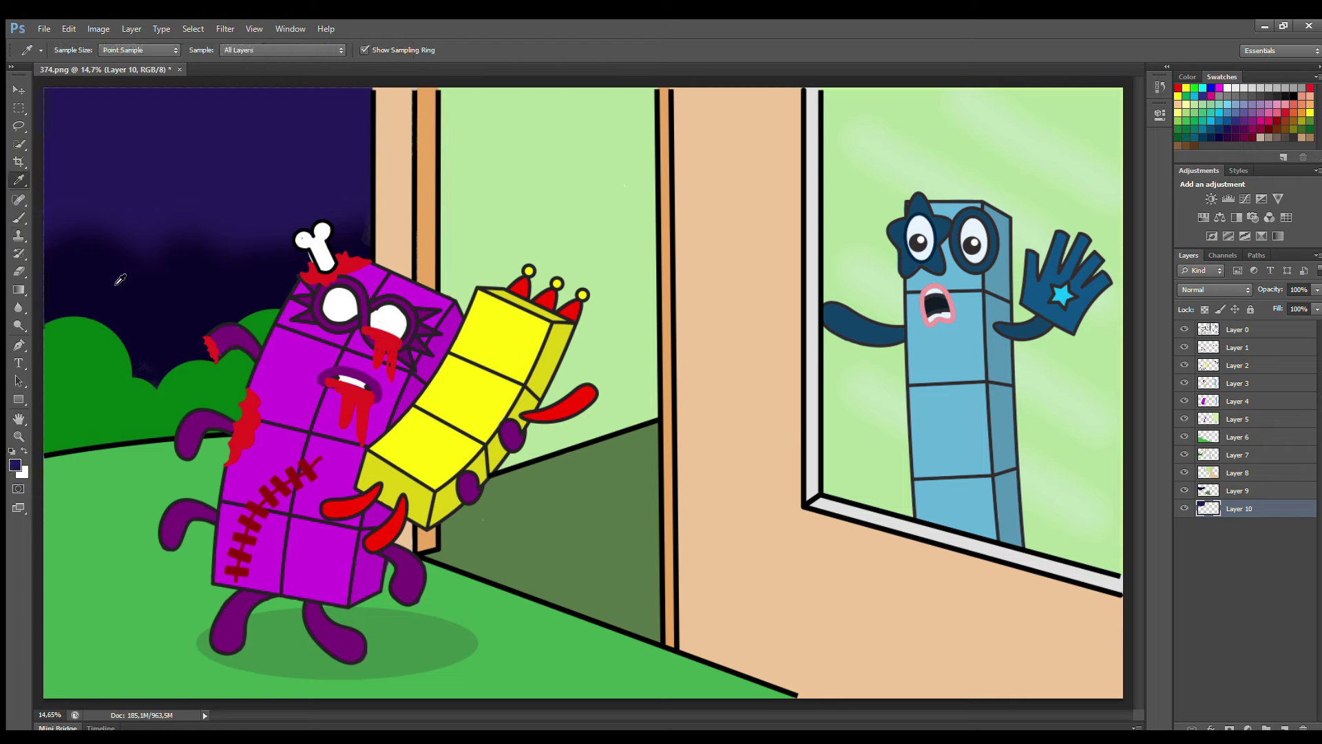
pyautogui.press('b')
pyautogui.moveTo(109, 271)
pyautogui.mouseDown()
pyautogui.moveTo(176, 247)
pyautogui.moveTo(374, 263)
pyautogui.moveTo(279, 269)
pyautogui.mouseUp()
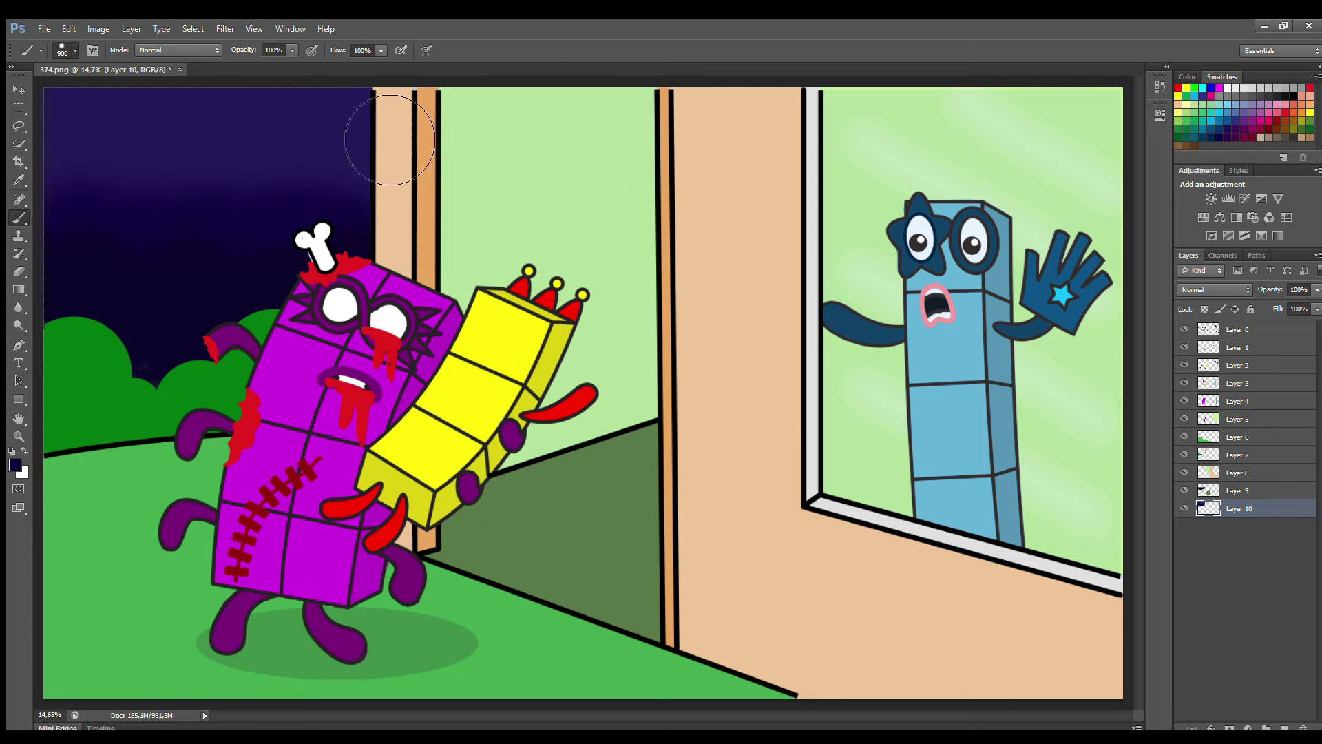